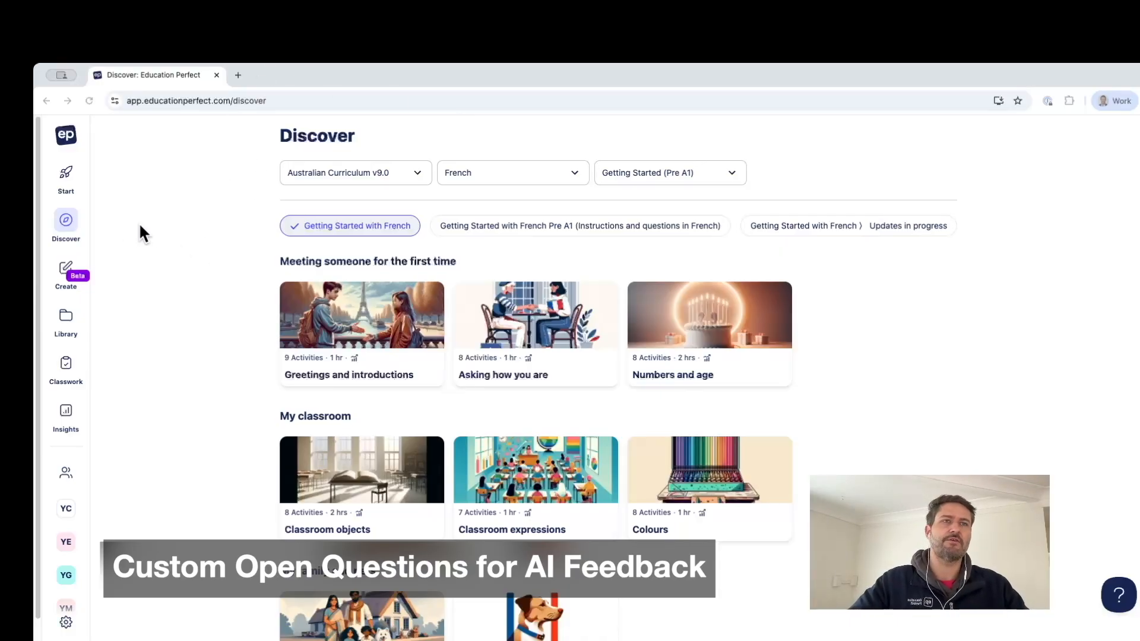
Open the content library and switch its subject from Science to Spanish.
left_click(67, 321)
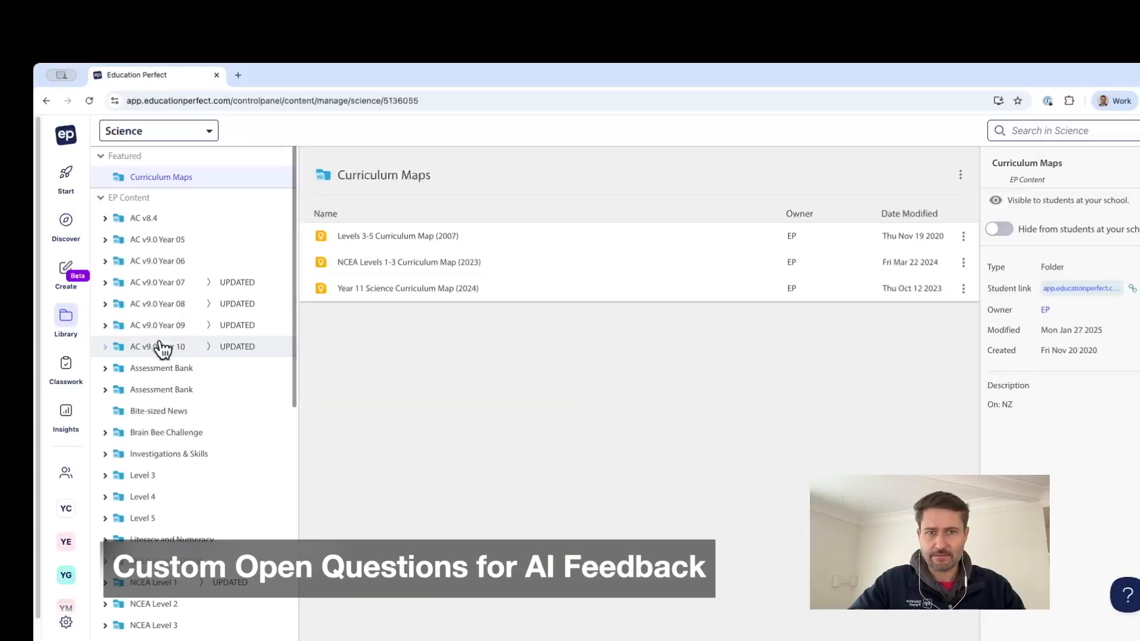
scroll(191, 377, "down", 10)
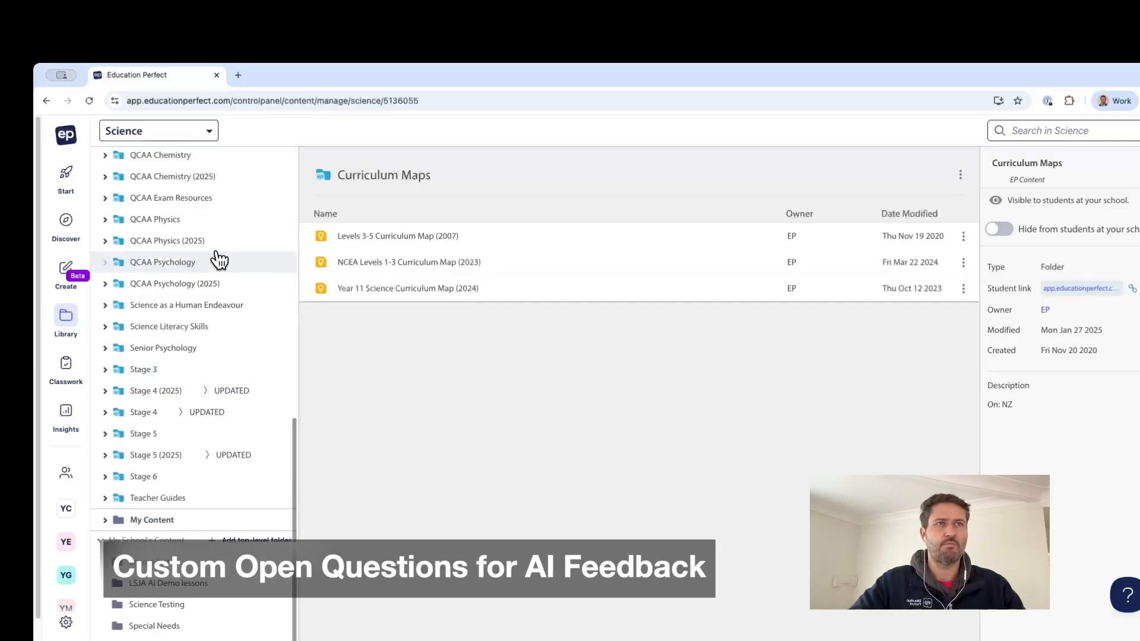
scroll(194, 272, "up", 10)
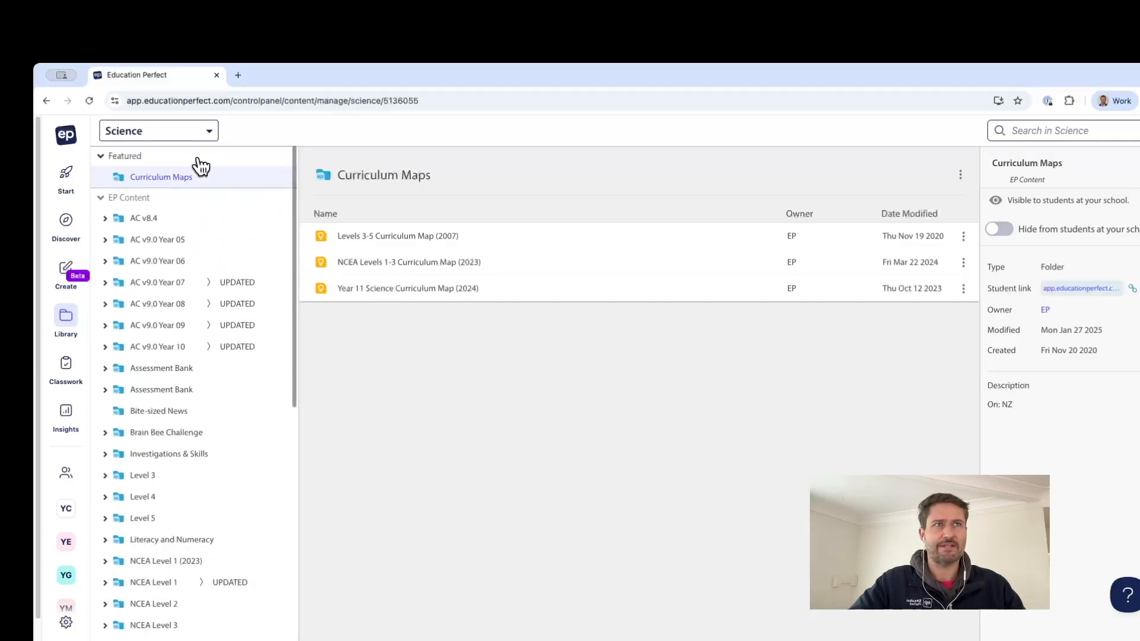
left_click(208, 139)
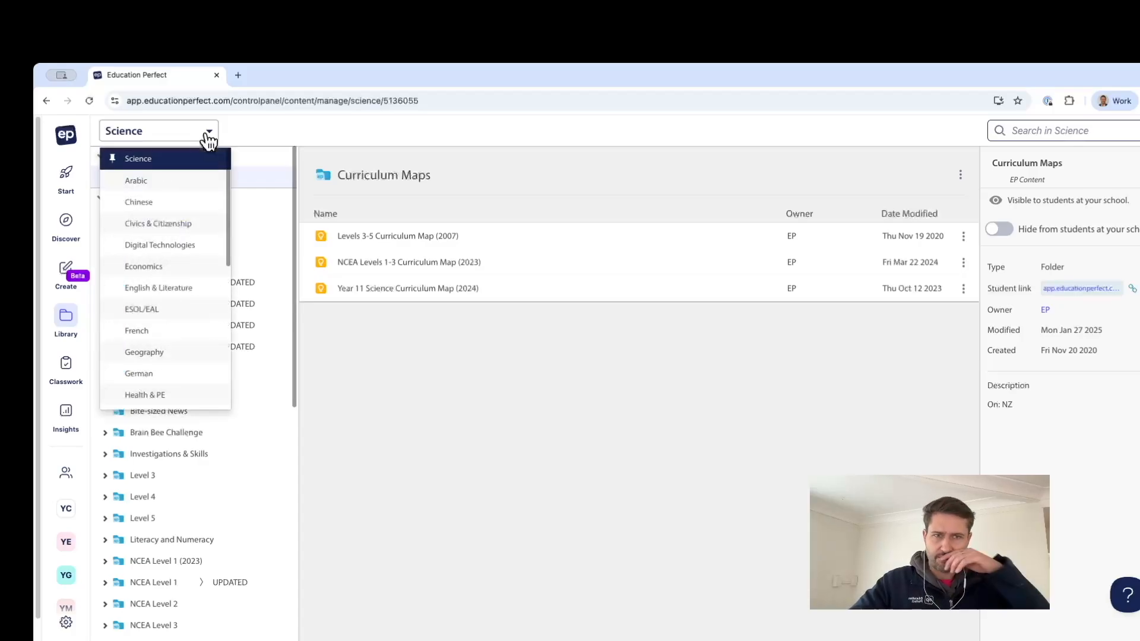
scroll(190, 295, "down", 5)
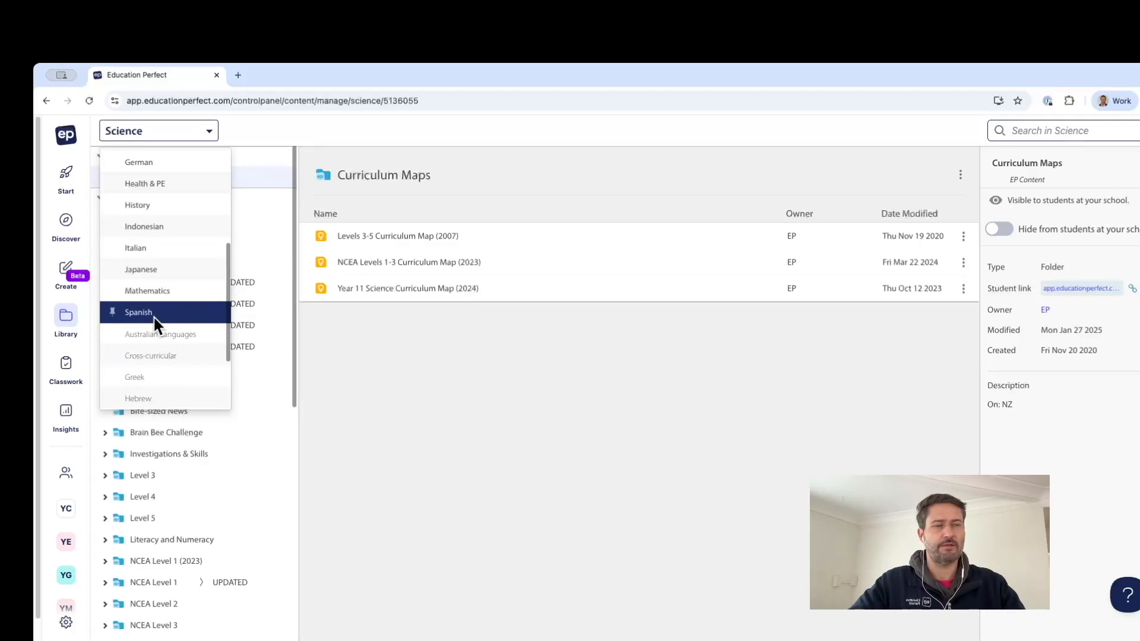
left_click(157, 315)
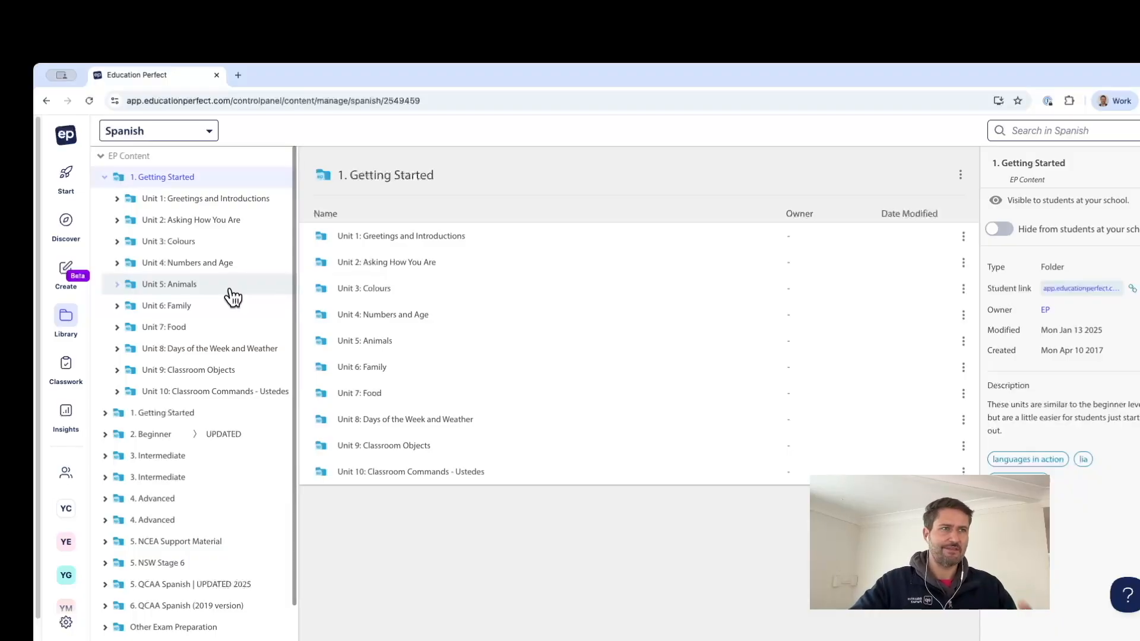
Create a new Smart Lesson in the My Content folder of the Spanish library.
scroll(214, 440, "down", 3)
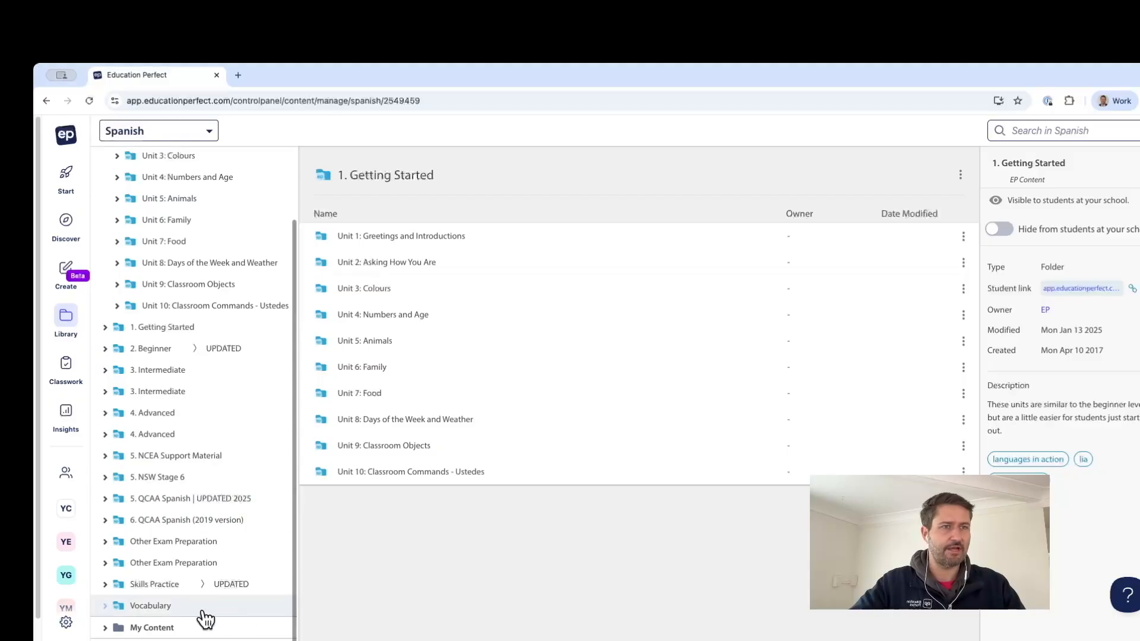
left_click(166, 630)
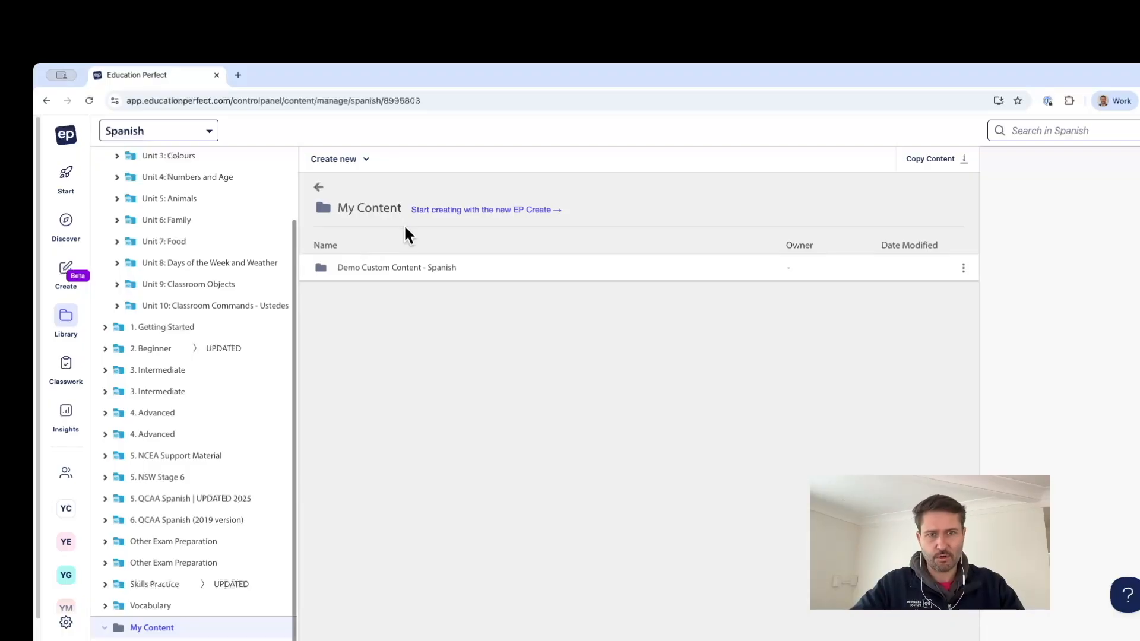
left_click(356, 160)
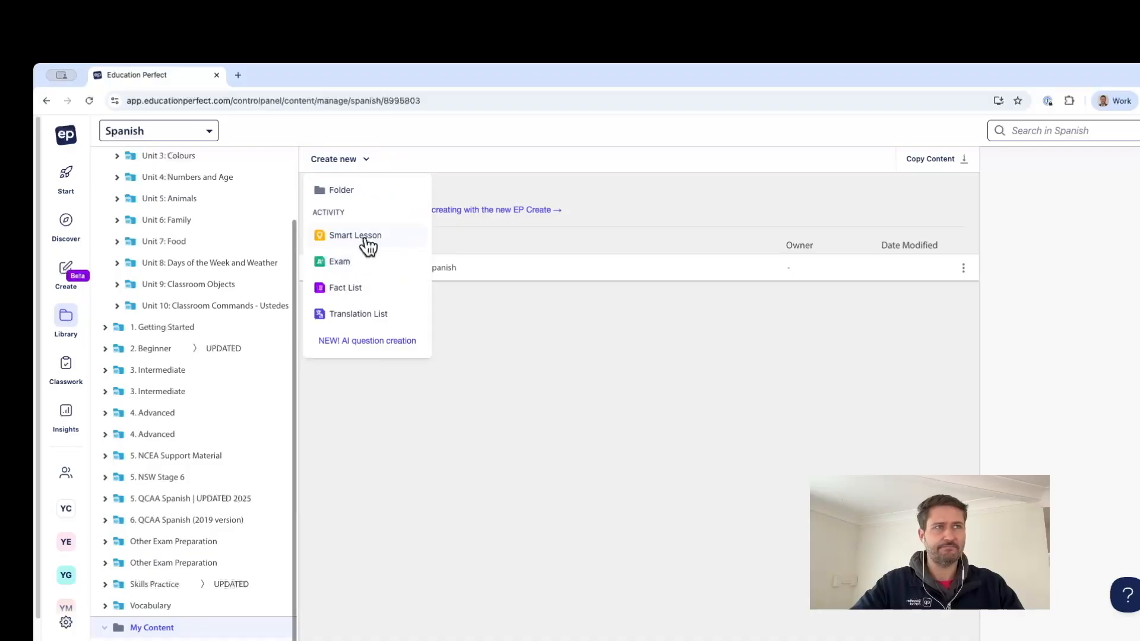
left_click(366, 238)
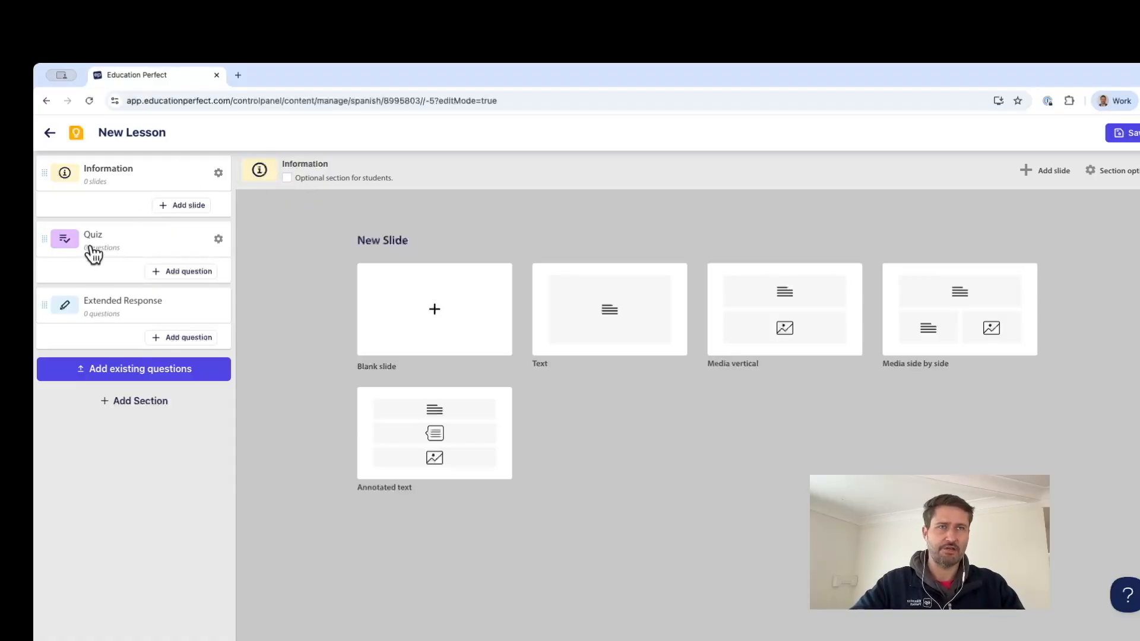
Add a blank slide to the Extended Response section and place a text component on it.
left_click(122, 314)
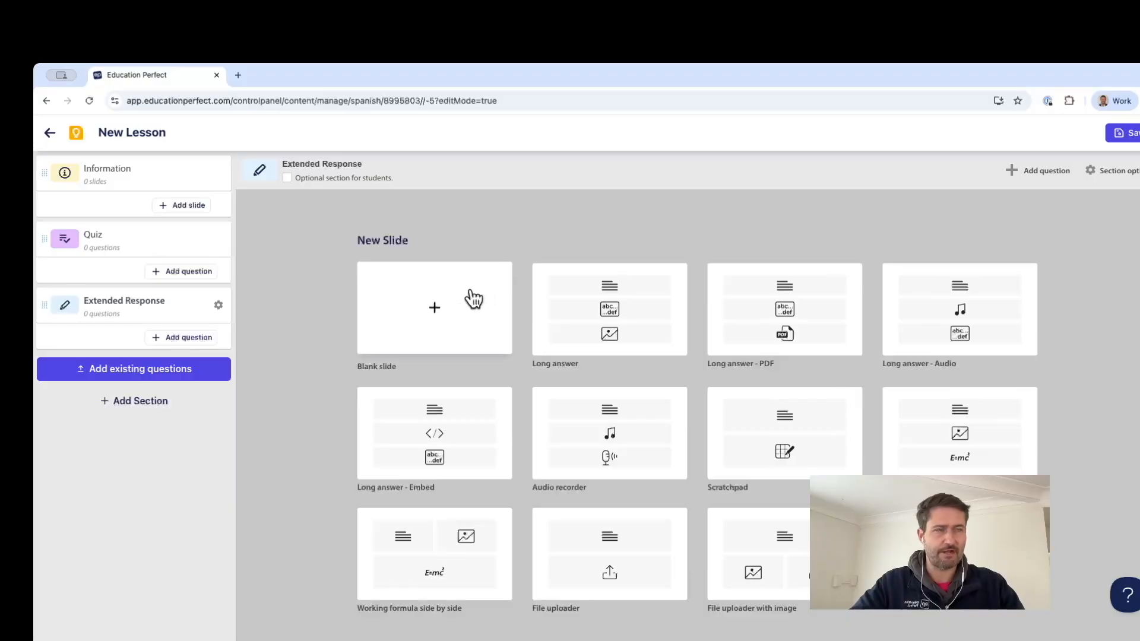
left_click(432, 314)
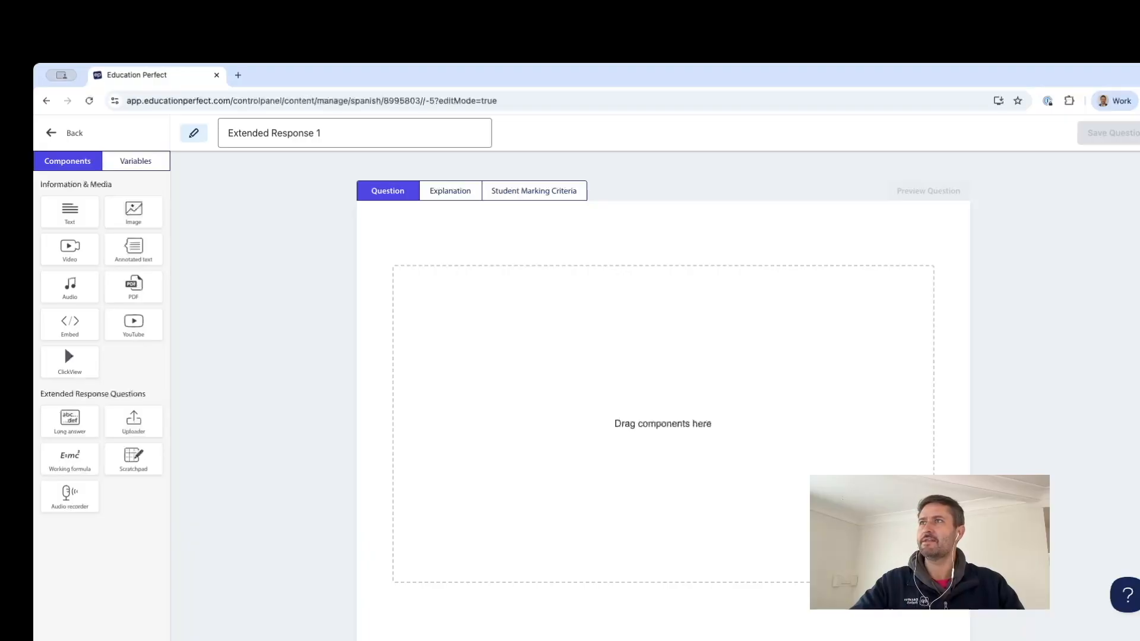
left_click_drag(74, 209, 567, 315)
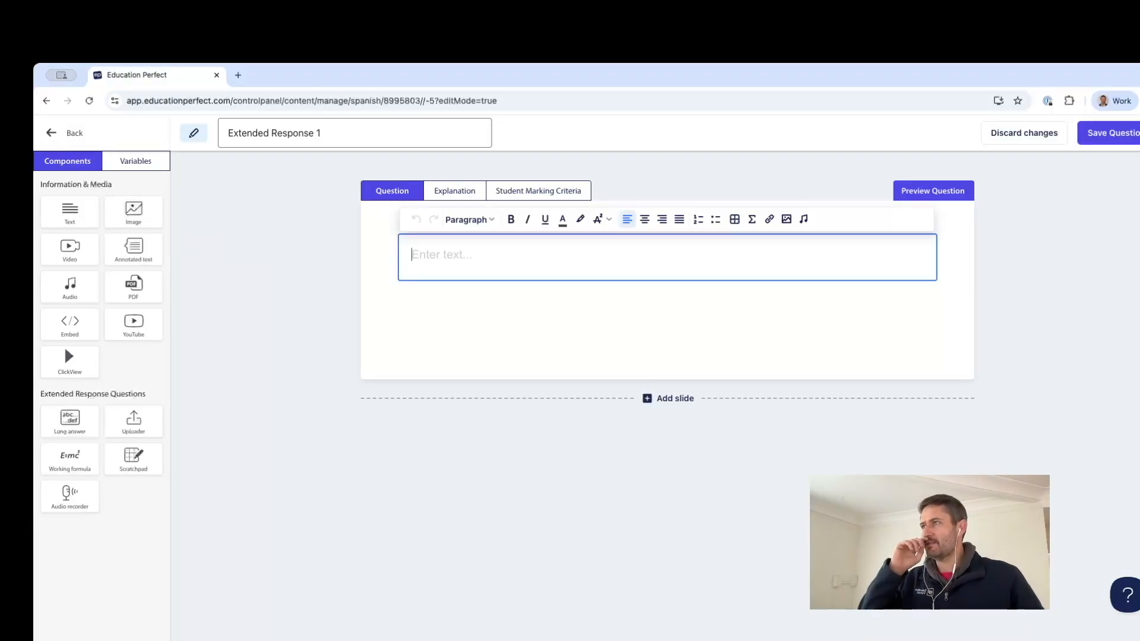
Fill the text component with "Read the text below and answer the associated questions in Spanish:" and the italic Spanish passage on Argentine asado, trimming a trailing empty line.
key("super+Tab")
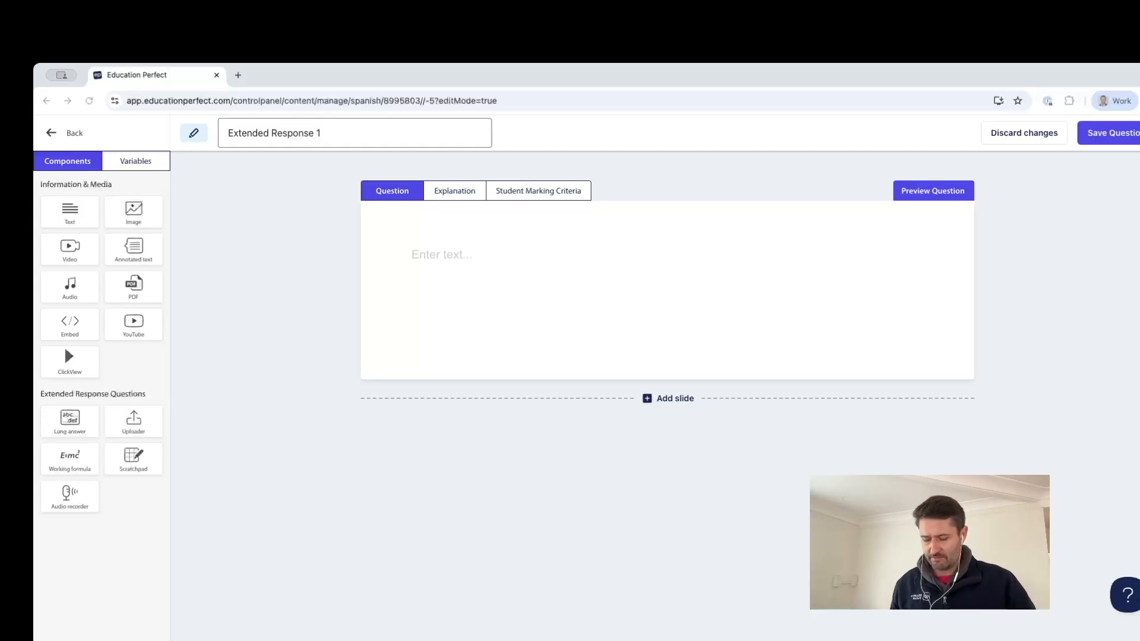
left_click(455, 256)
type("Read the text below and answer the associated questions in Spanish: El asado argentino no es solo una comida, es una tradición muy importante en la cultura del país. Se prepara con diferentes tipos de carne, como chorizo, morcilla, costillas y mollejas, que se cocinan lentamente sobre brasas de leña o carbón. Las personas suelen reunirse en familia o con amigos para compartir un asado los fines de semana. No puede faltar el chimichurri, una salsa típica que acompaña la carne. En muchas casas, hay un parrillero que se encarga de cocinar y todos esperan con hambre y alegría.")
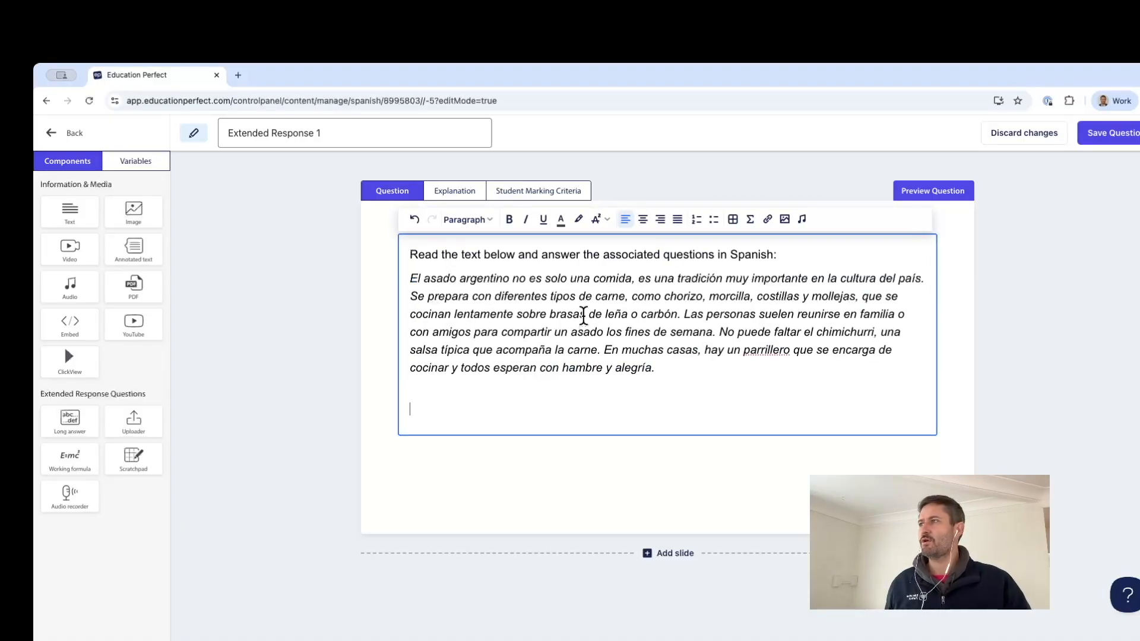
key("super+Tab")
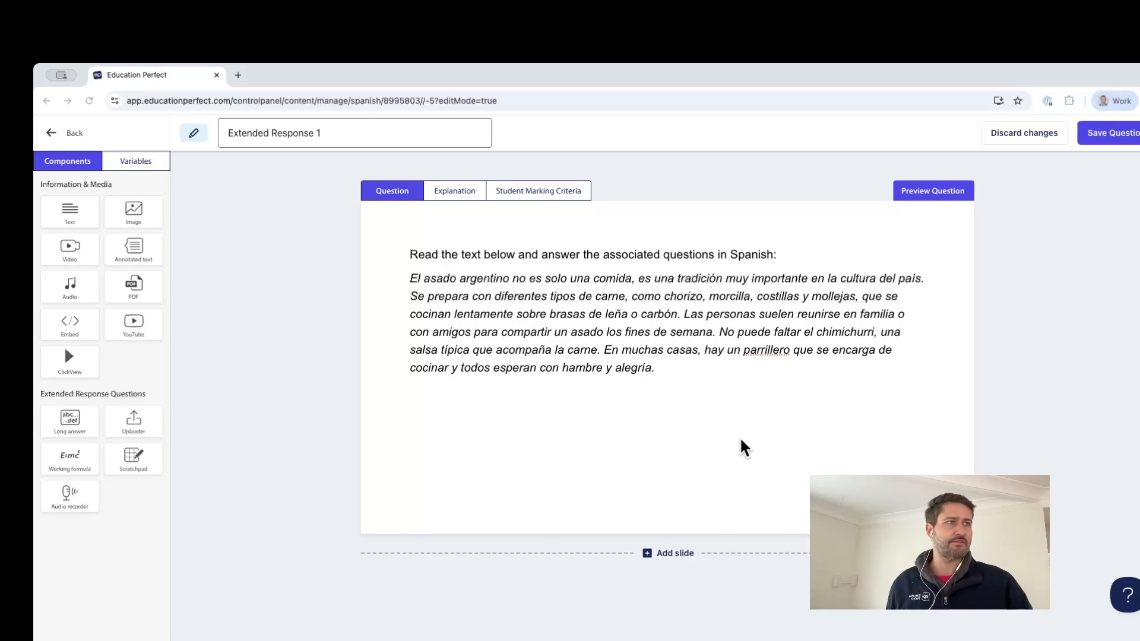
left_click(718, 415)
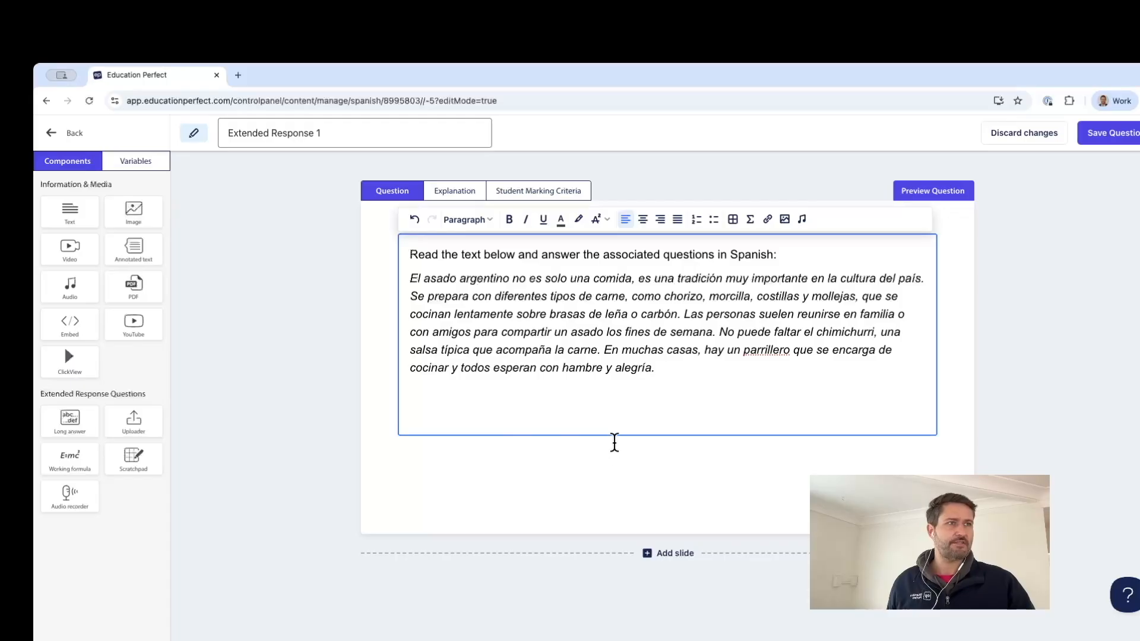
key("BackSpace")
Add a second text component below the passage asking what was learned about Argentine asado and whether a similar tradition exists, answered in Spanish.
left_click_drag(70, 211, 491, 463)
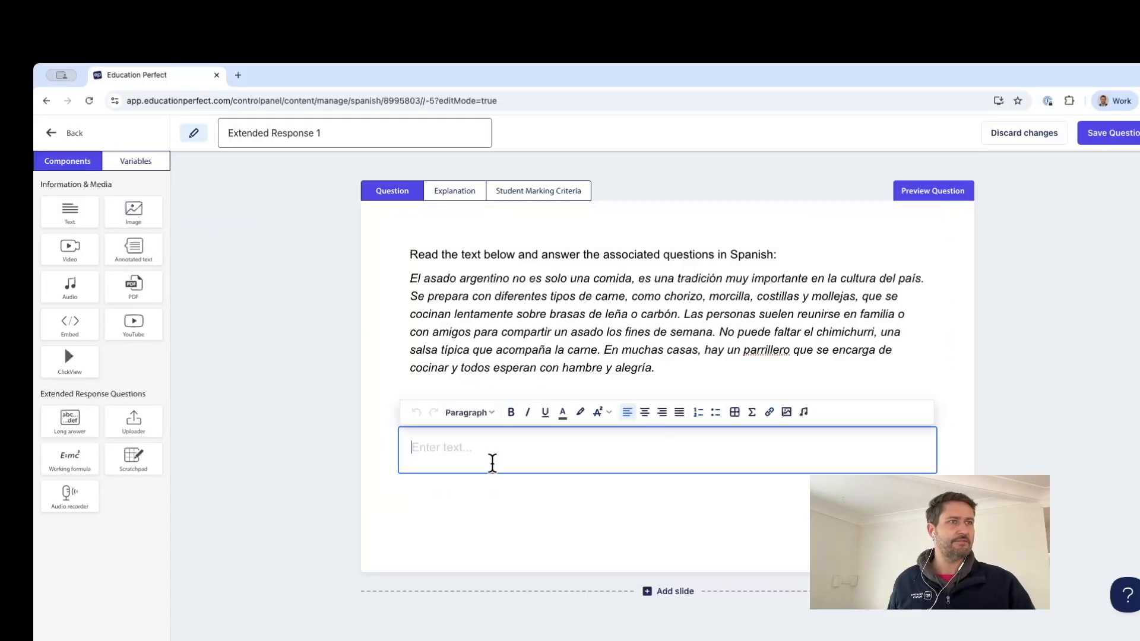
type("What did you learn about Argentine asado from this text? Do you have a similar tradition in your own culture or family? Explain your answer in Spanish.")
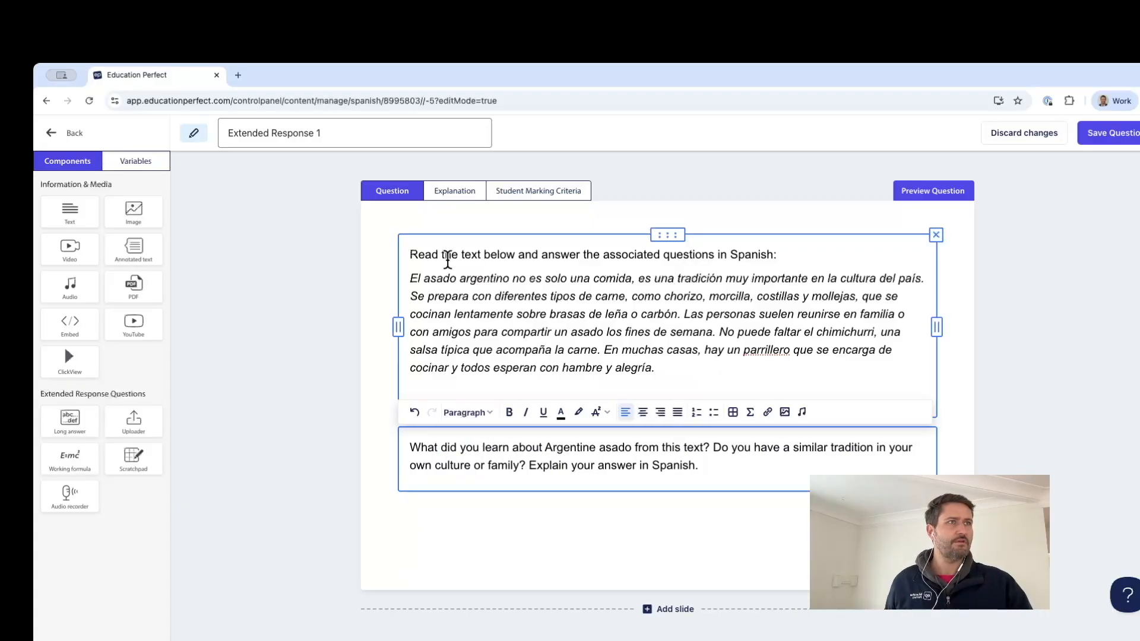
left_click(541, 275)
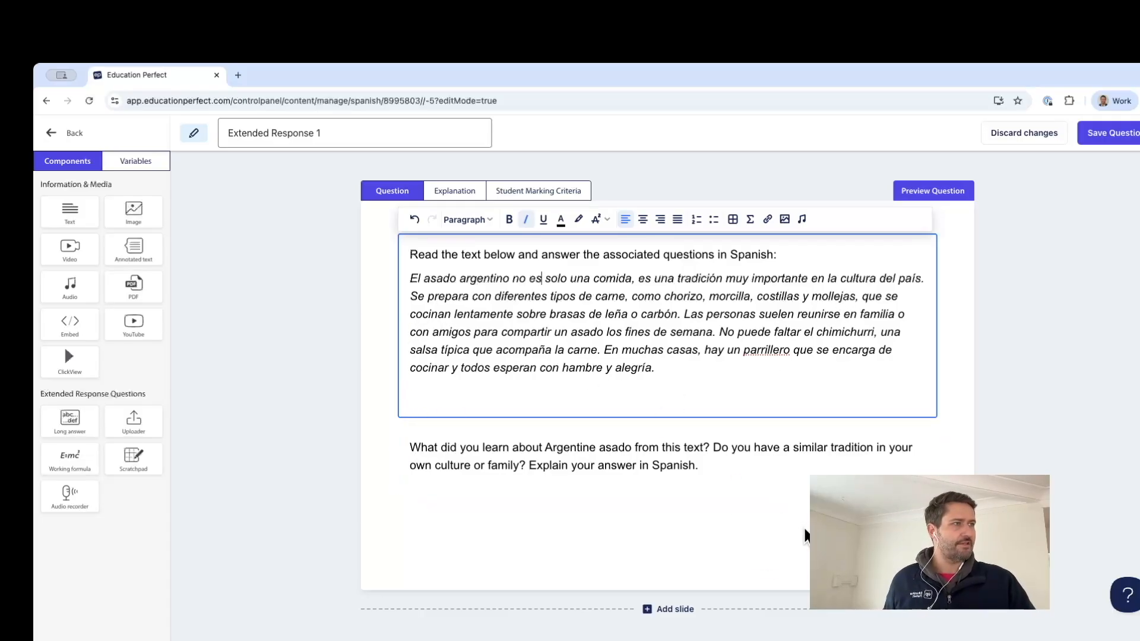
left_click(724, 515)
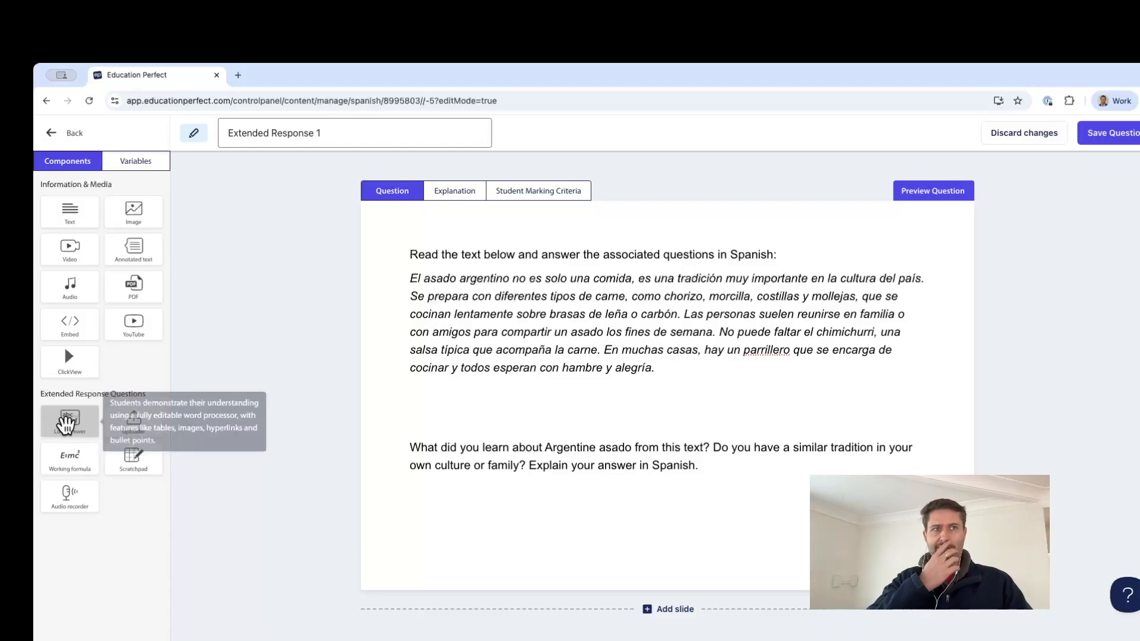
Add a long answer component below the question and enter the Spanish model answer comparing Argentine asado with Australian Christmas seafood meals.
left_click_drag(70, 423, 593, 528)
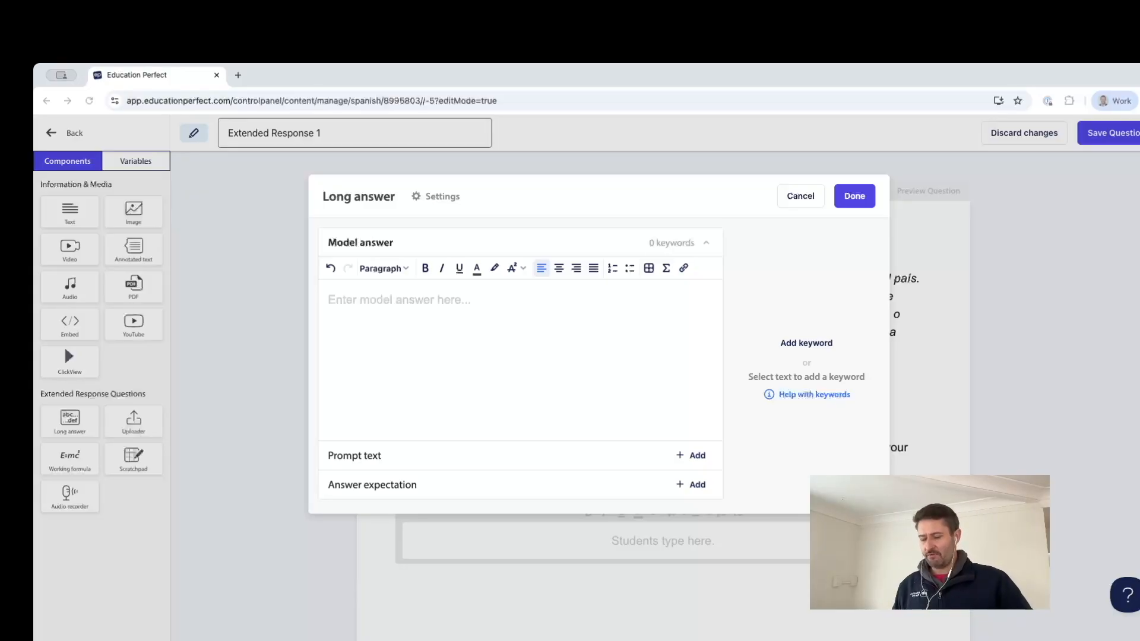
left_click(428, 314)
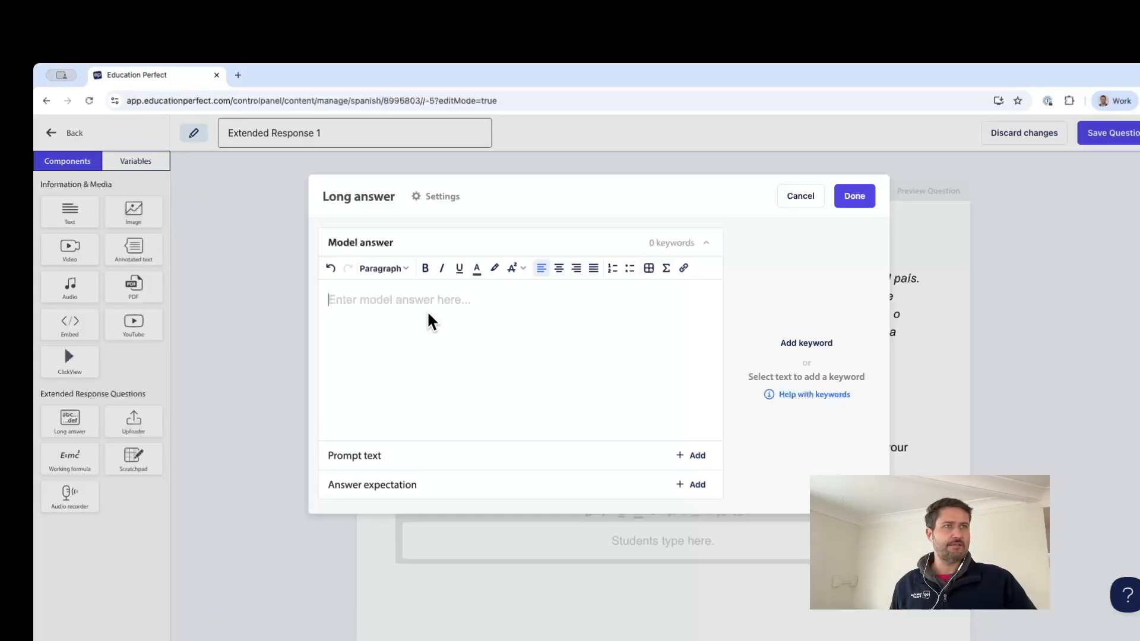
type("Aprendí que el asado argentino es una comida muy importante que une a las personas. Me parece interesante que usen diferentes tipos de carne y que cocinen lentamente sobre brasas. En mi cultura, en Australia, también tenemos comidas especiales en familia, especialmente en el verano. En Navidad, por ejemplo, muchas familias comen mariscos como camarones, cangrejo o langosta, en lugar de carne caliente. A veces hacemos una parrillada, pero con pescado o mariscos. Es una forma de celebrar juntos en el calor del verano, igual que el asado une a las familias en Argentina.")
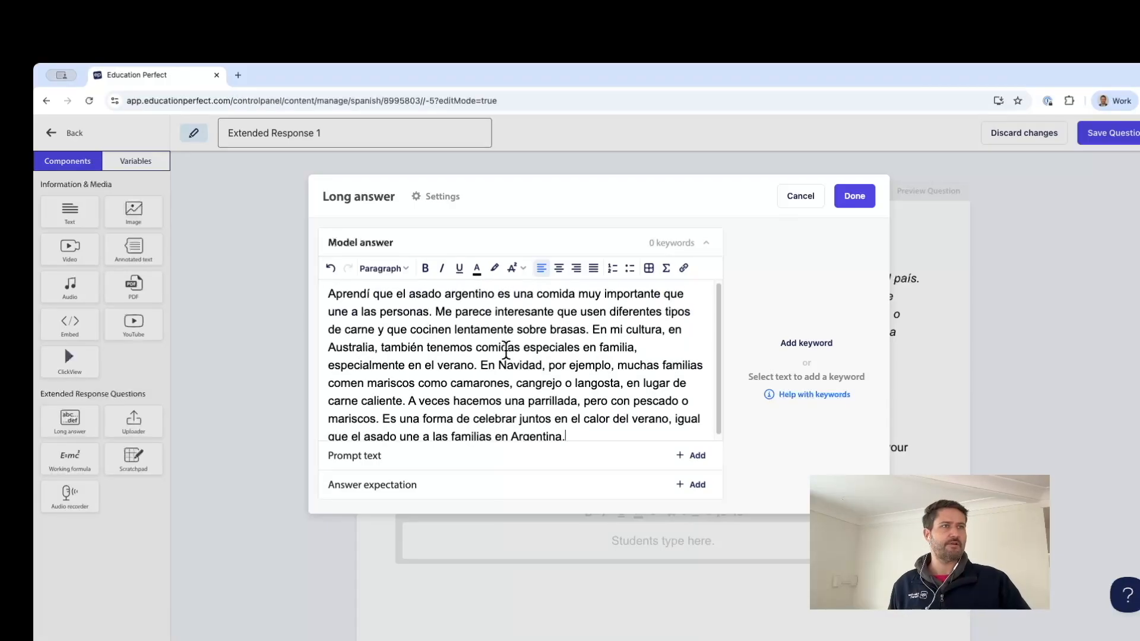
scroll(511, 356, "down", 1)
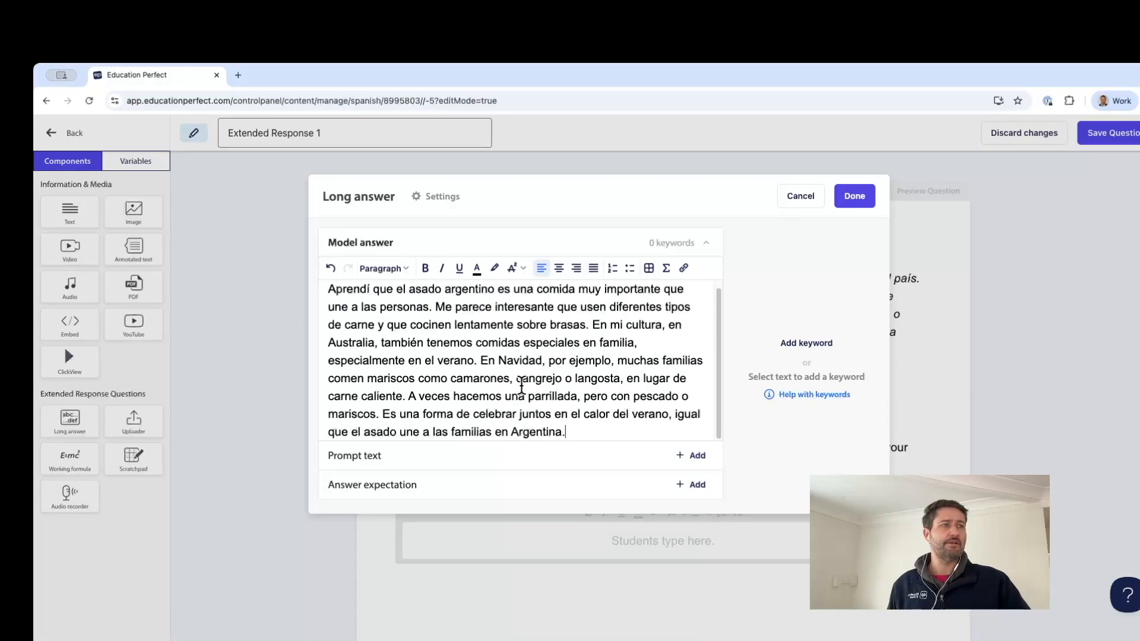
scroll(564, 356, "up", 1)
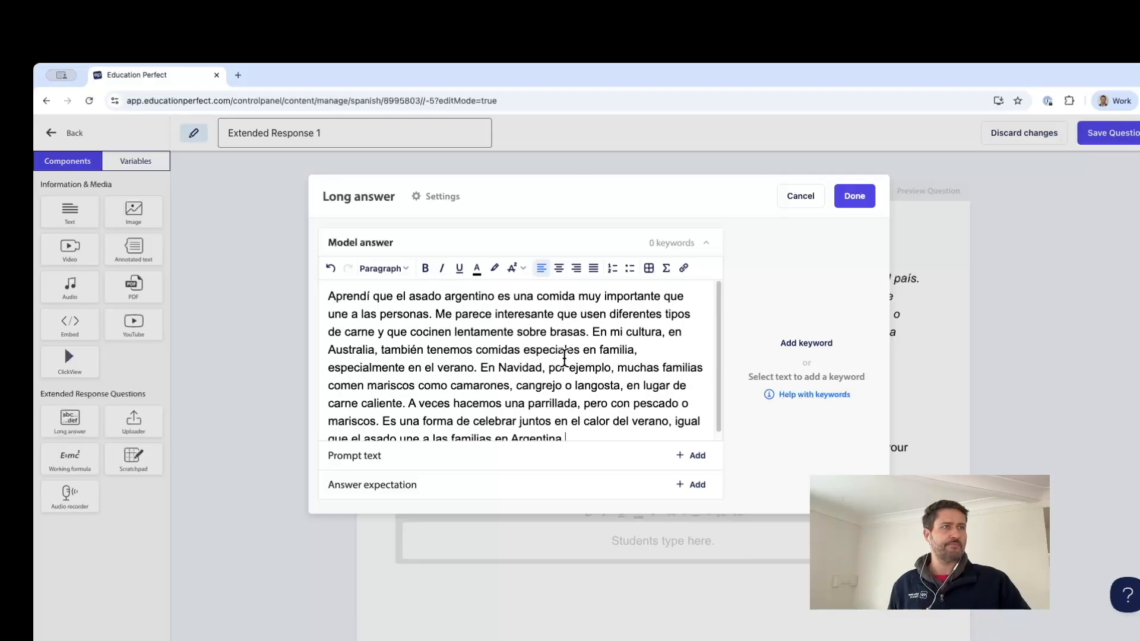
scroll(587, 342, "down", 1)
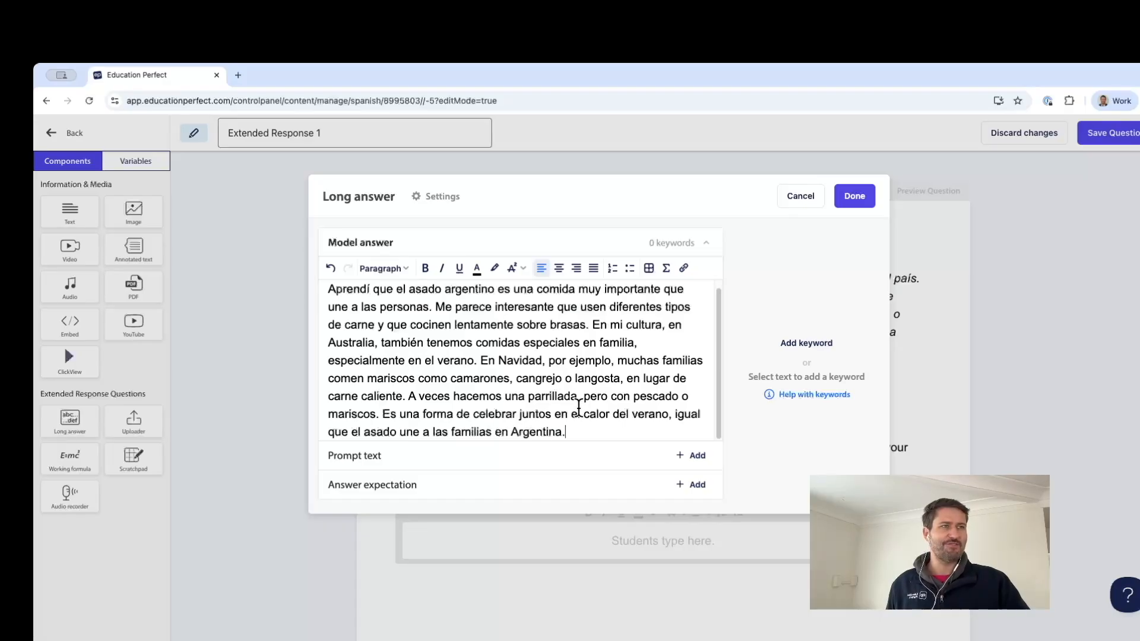
Add an answer expectation of at least 3 sentences with a length warning, review the model answer and finish the long answer setup.
left_click(683, 491)
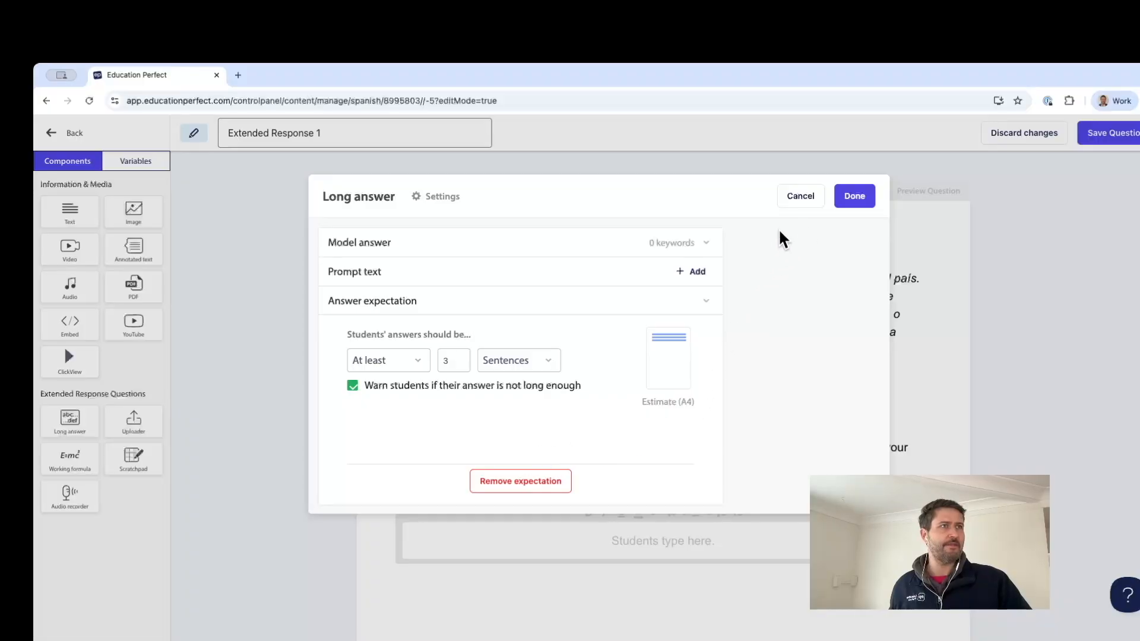
left_click(475, 249)
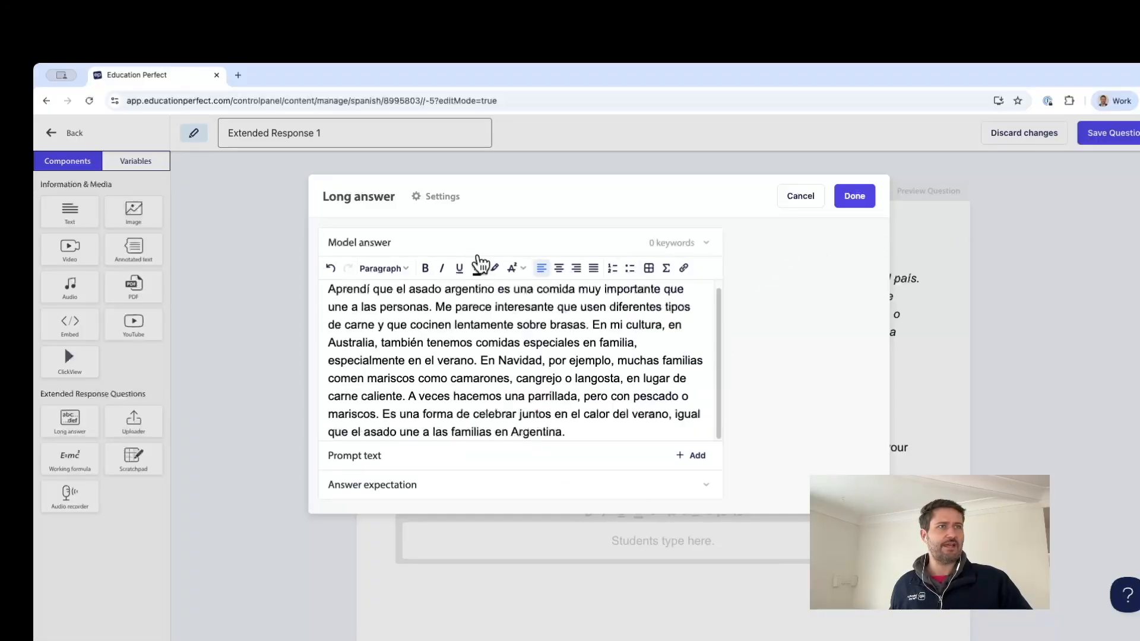
scroll(534, 376, "up", 1)
scroll(538, 384, "down", 1)
scroll(564, 384, "up", 1)
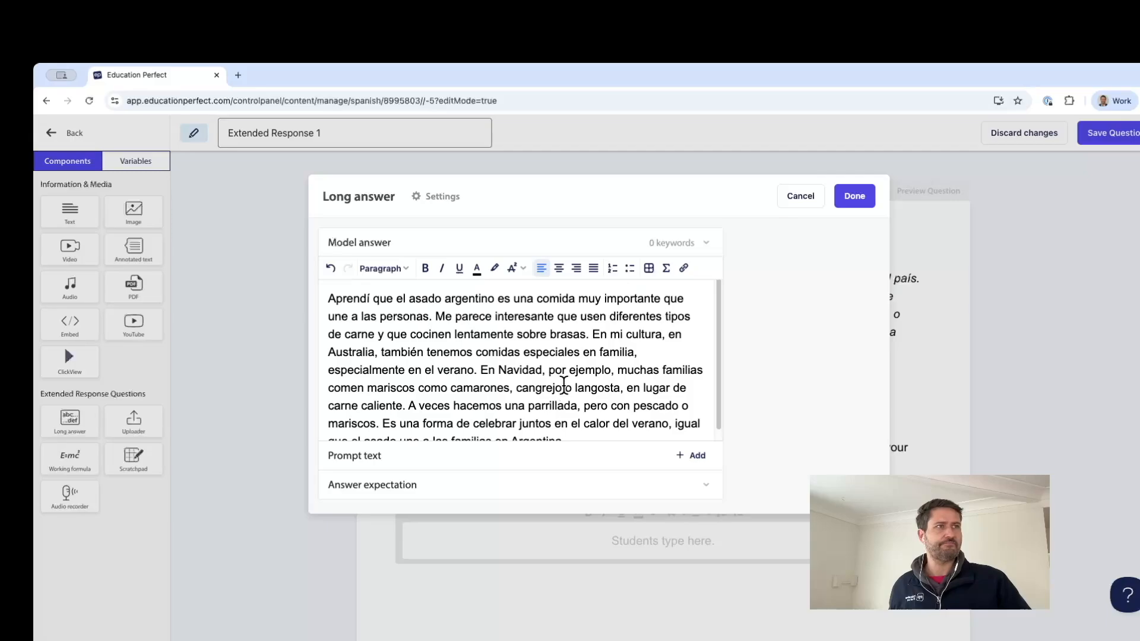
left_click(863, 206)
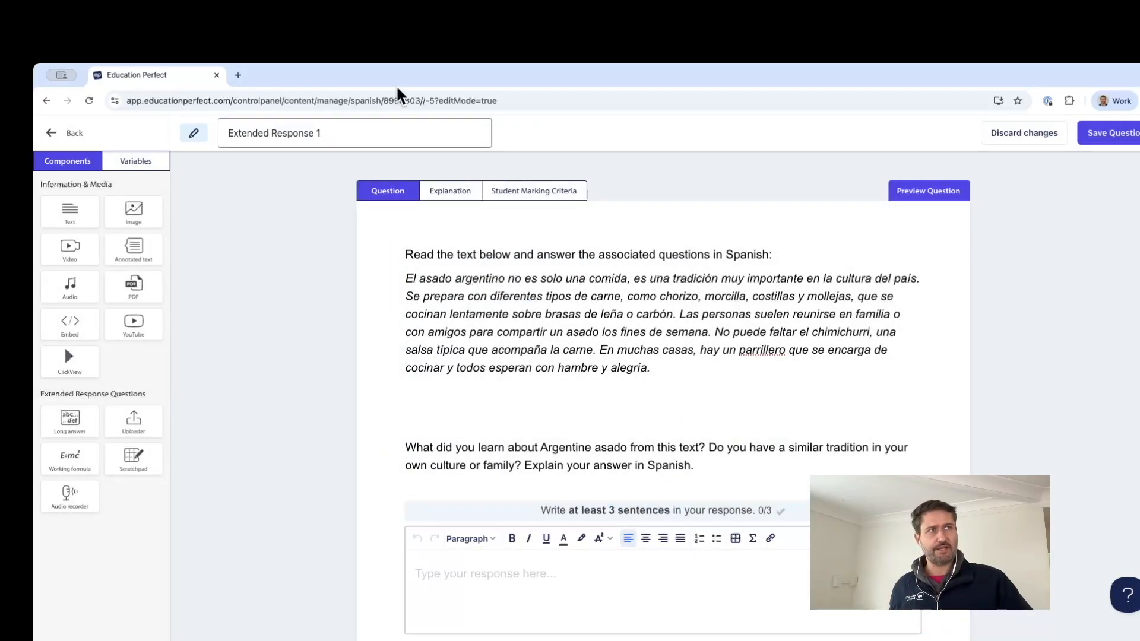
Add a text component to the question's explanation with an introduction on the two things to demonstrate and six bullet points on what to cover.
left_click(450, 195)
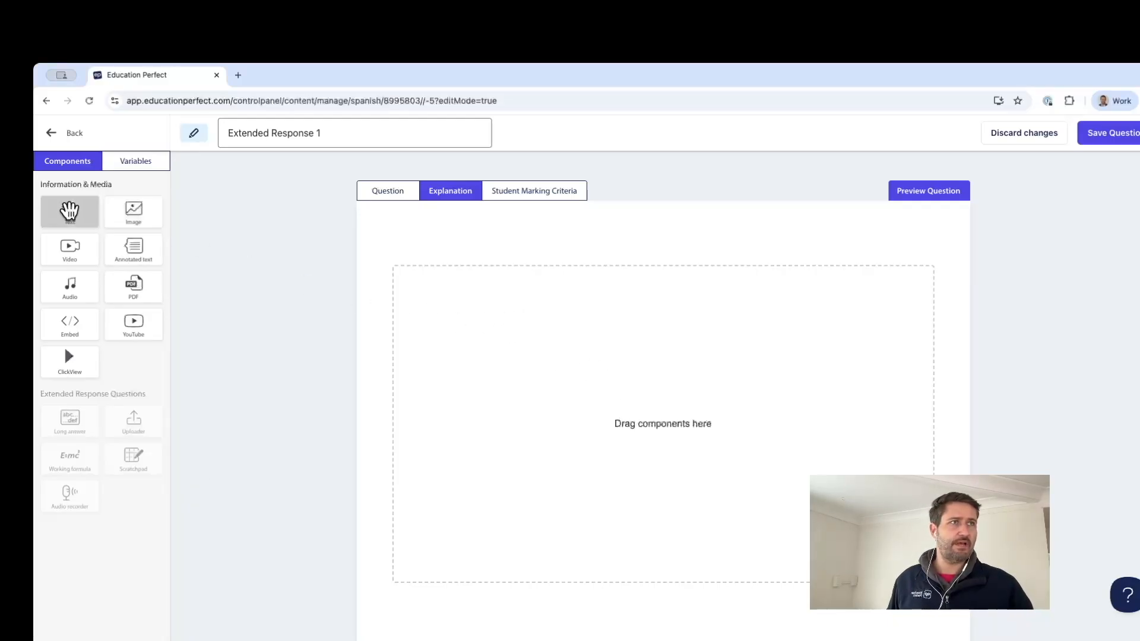
left_click_drag(70, 211, 574, 328)
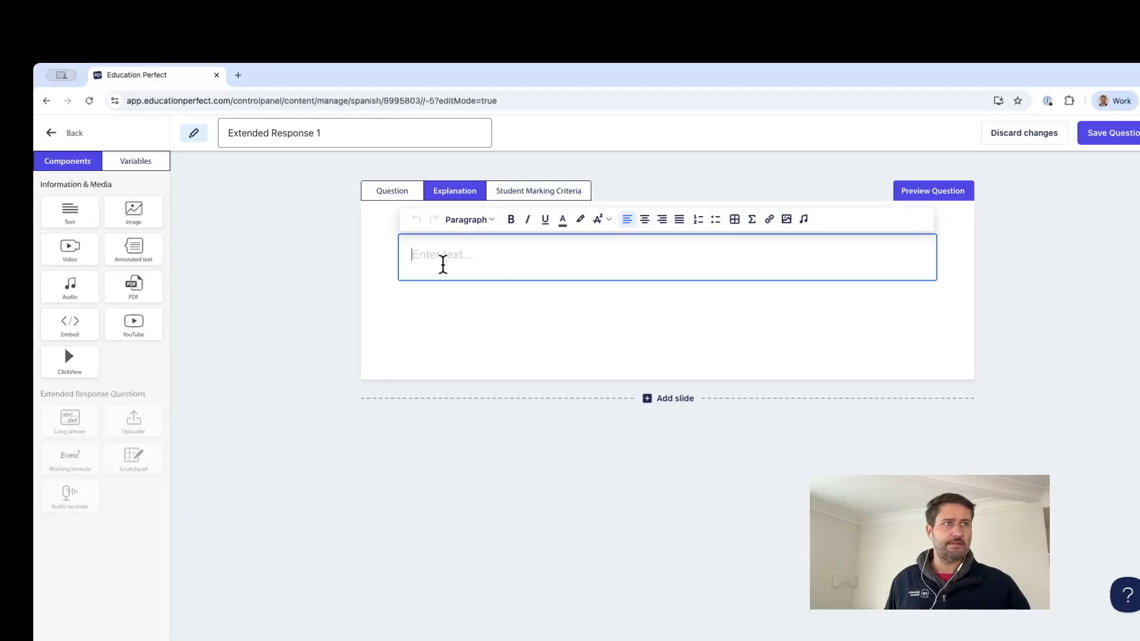
type("For this question you need to demonstrate two things: your knowledge of Argentine asado that you gained from reading the text AND your ability to share something about traditions in your own culture or society. Some of the things you should talk about are: Give examples of the types of meat that are included in an Argentine asado Explain the importance of asado in Argentine culture The context in which asado usually takes place State where you are from and the culture from which your tradition comes Explain the details of the tradition You should link your tradition to that of Argentine Asado, comparing or contrasting the two")
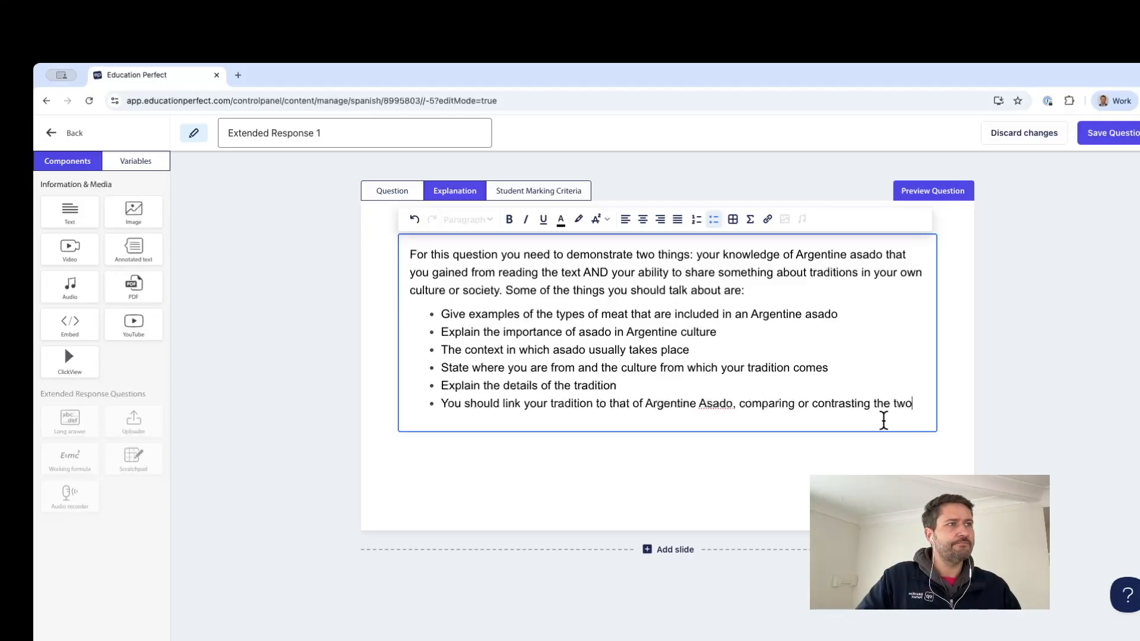
left_click(664, 289)
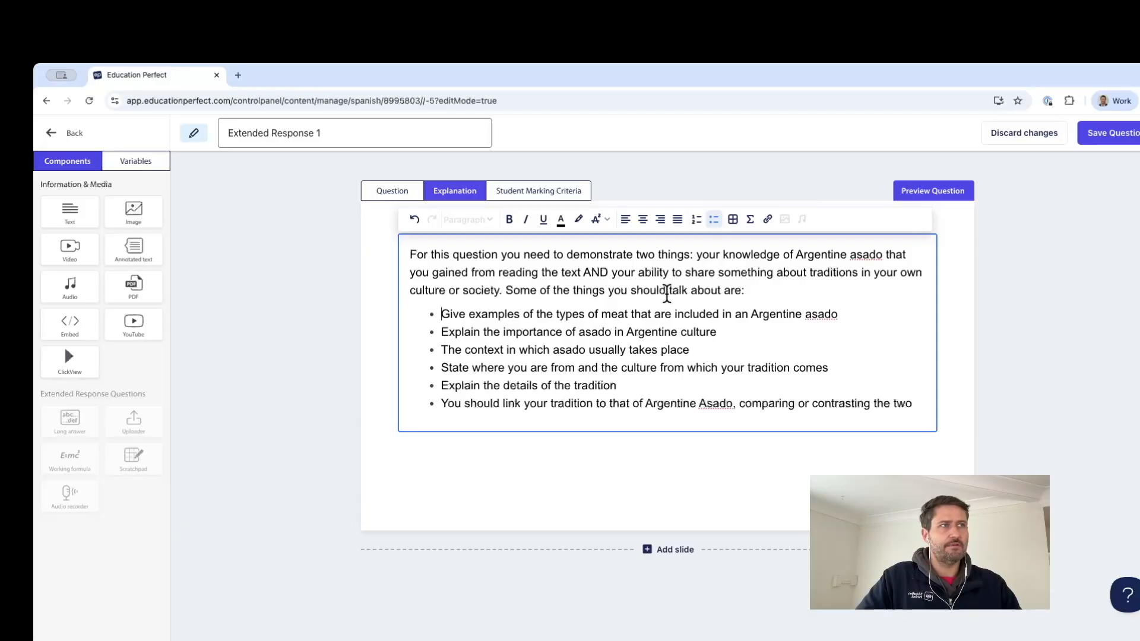
Review the explanation's introduction, the question text and the long answer's model answer, and close the long answer setup.
left_click_drag(658, 293, 625, 296)
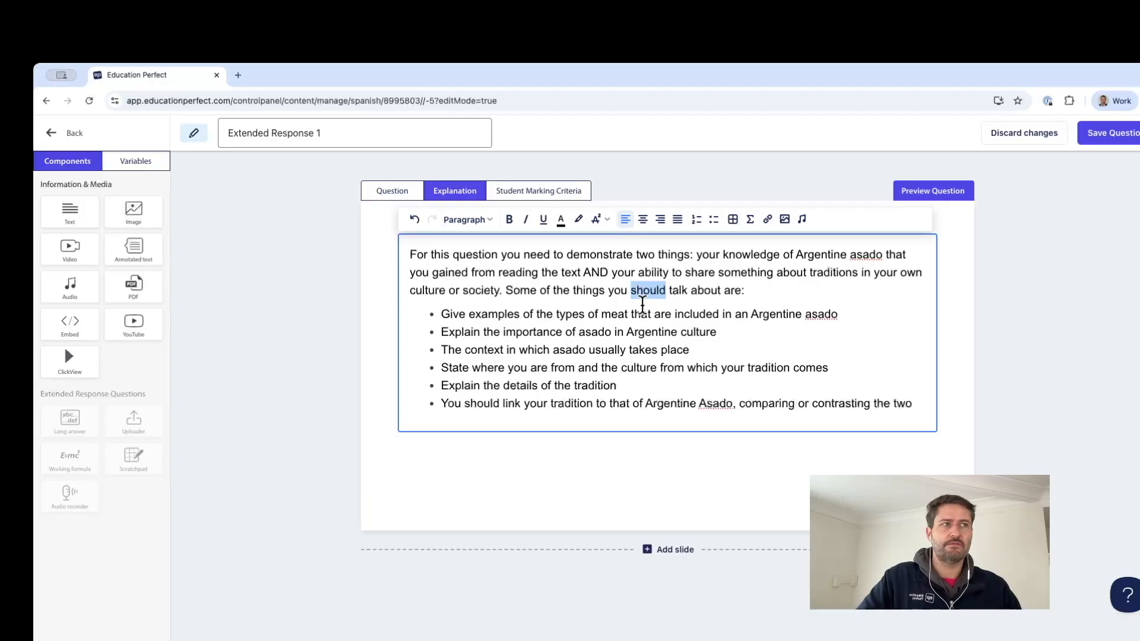
left_click(769, 293)
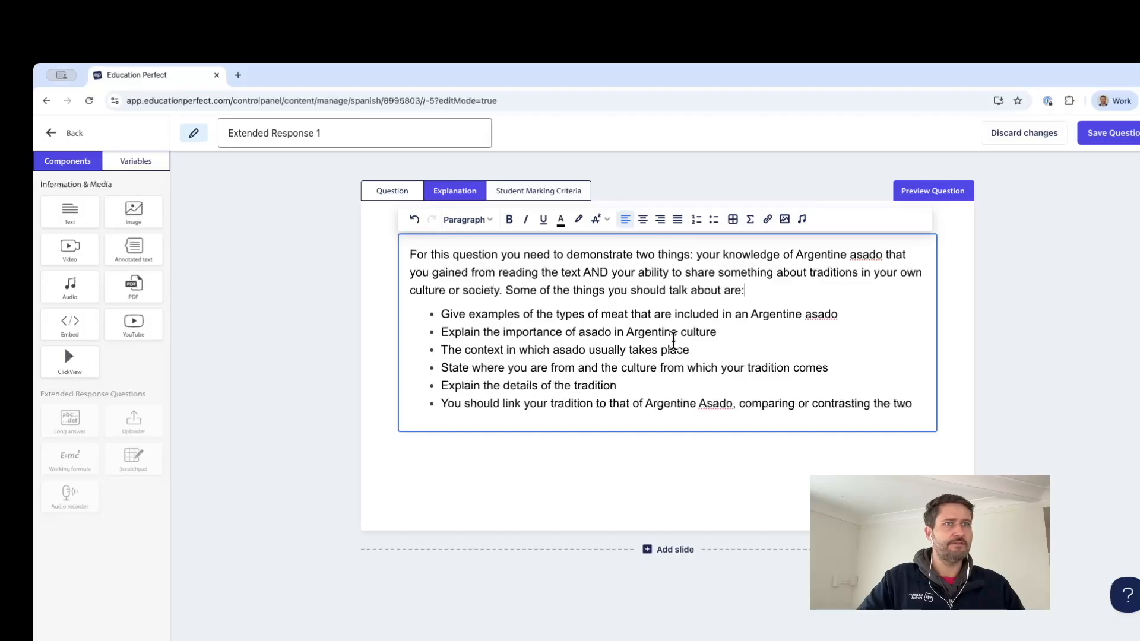
left_click(393, 193)
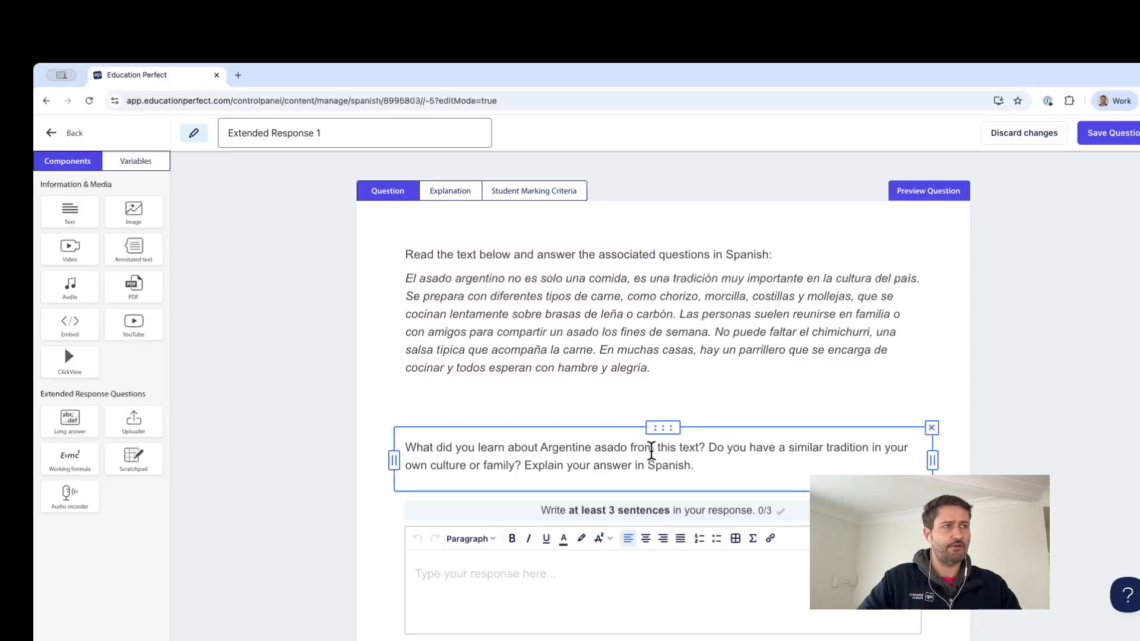
scroll(602, 555, "down", 1)
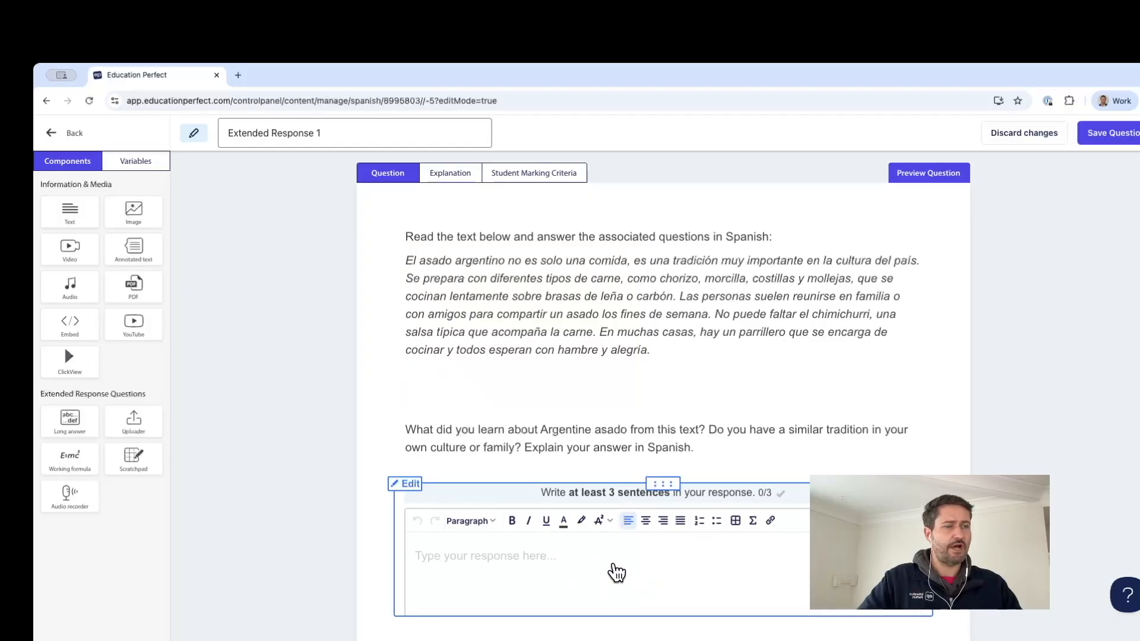
left_click(558, 563)
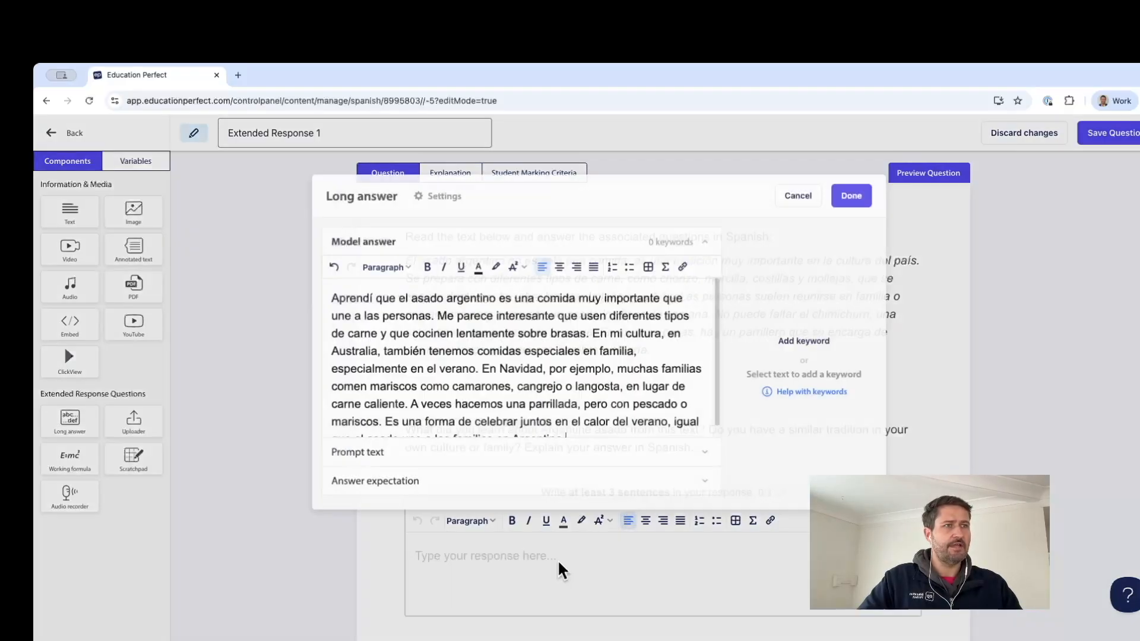
scroll(412, 381, "down", 1)
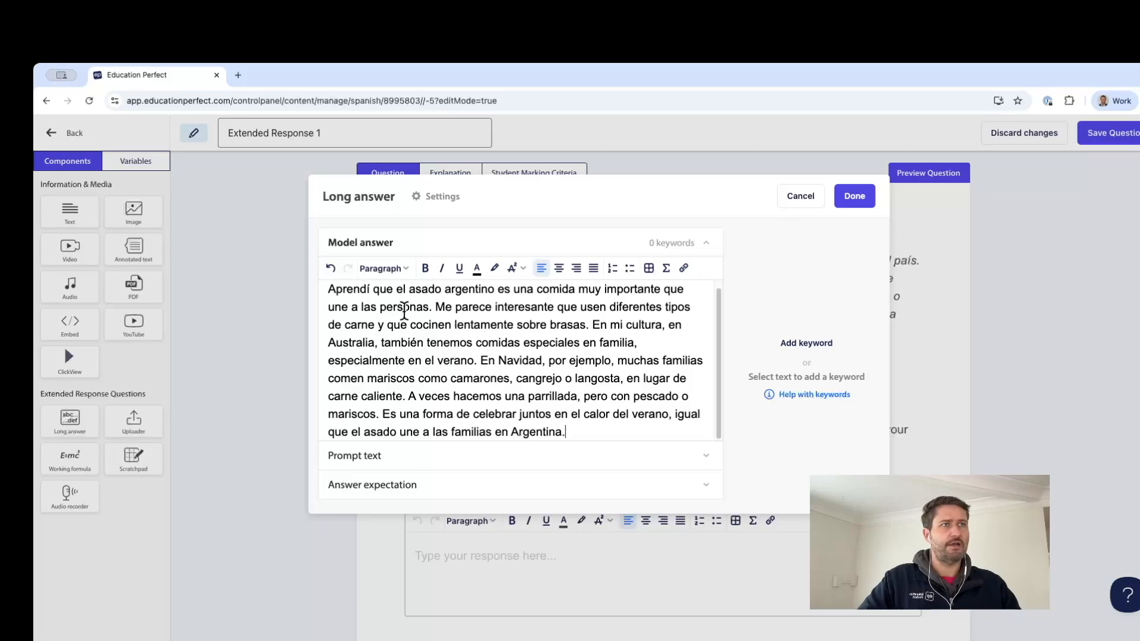
left_click(457, 491)
left_click(856, 195)
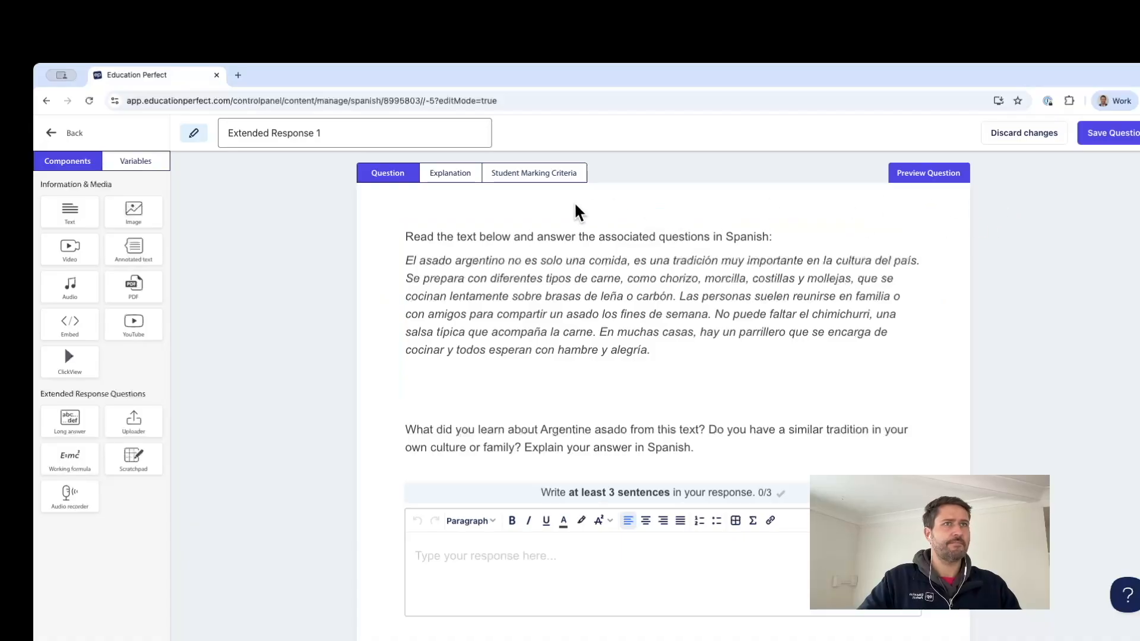
Rename the question as Asado, save it and return to the lesson's overview.
triple_click(357, 136)
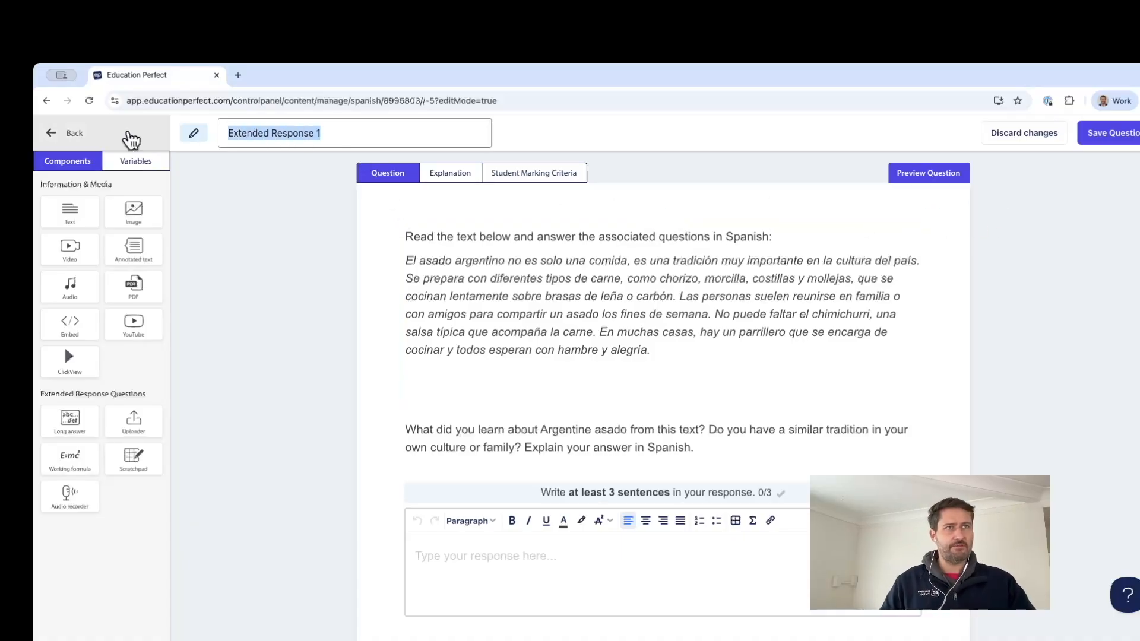
type("Asado")
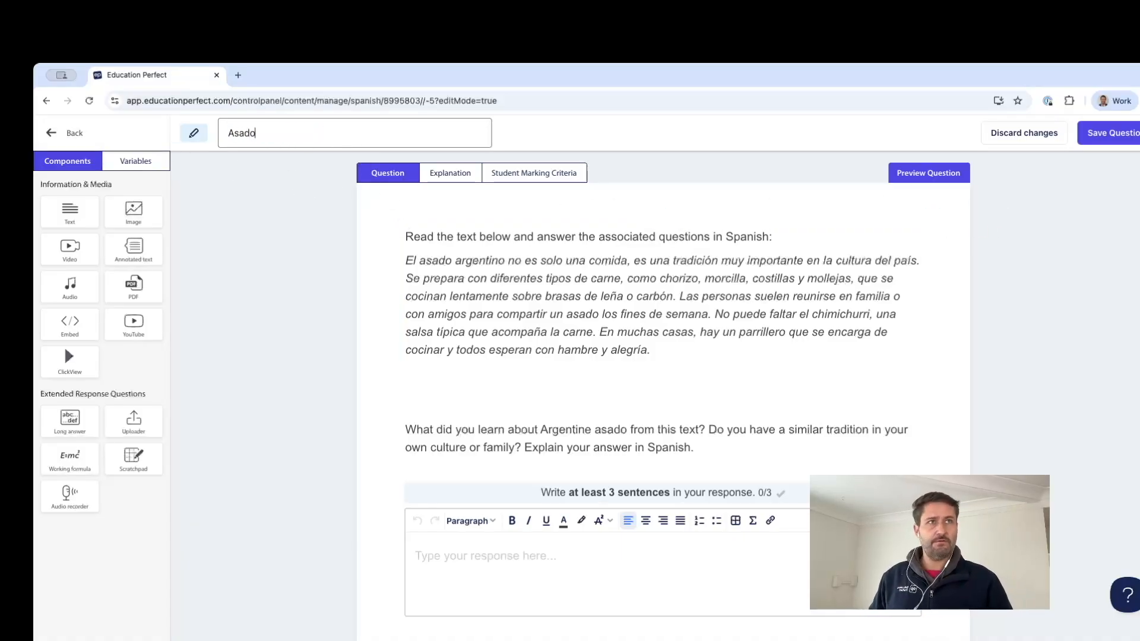
left_click(1124, 143)
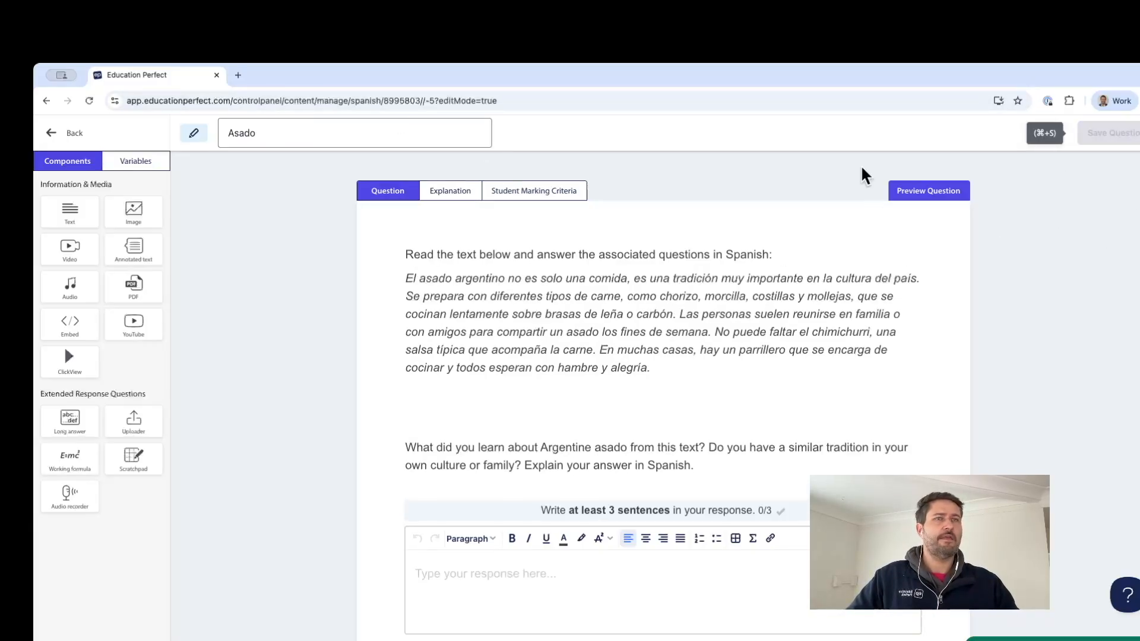
left_click(75, 140)
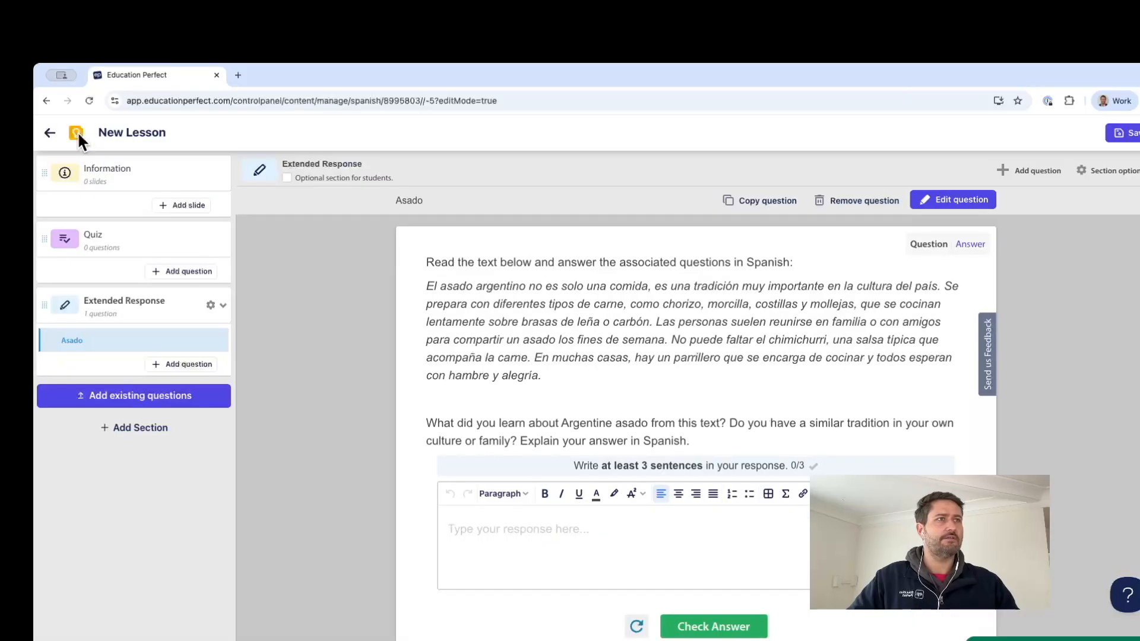
Rename the new lesson as Argentine Asado and save the lesson.
left_click_drag(240, 134, 79, 134)
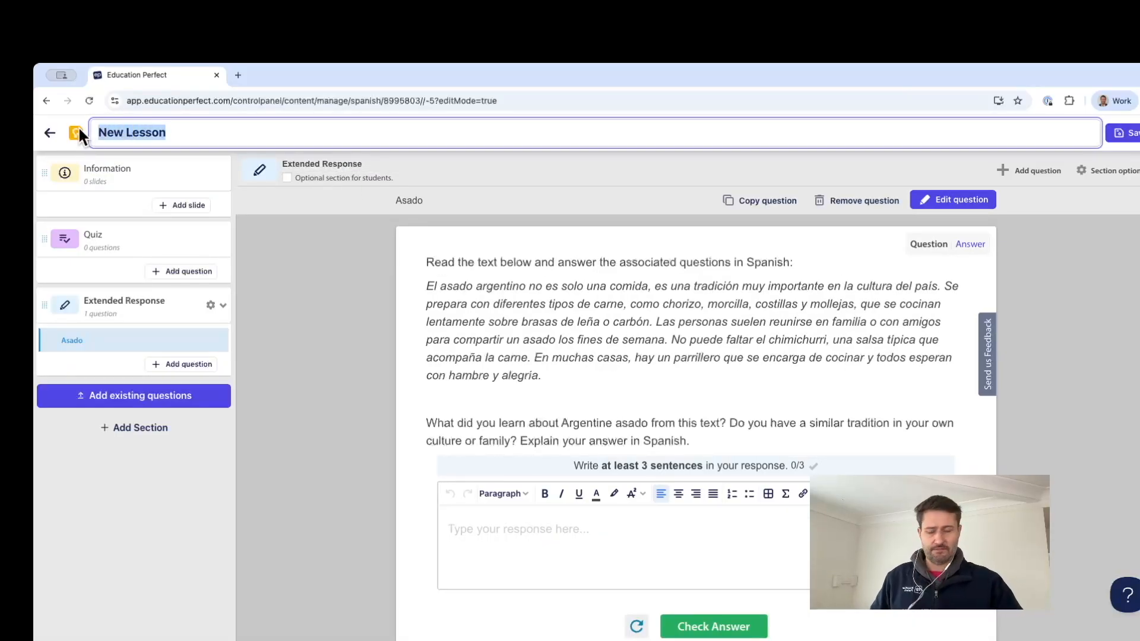
type("Arge")
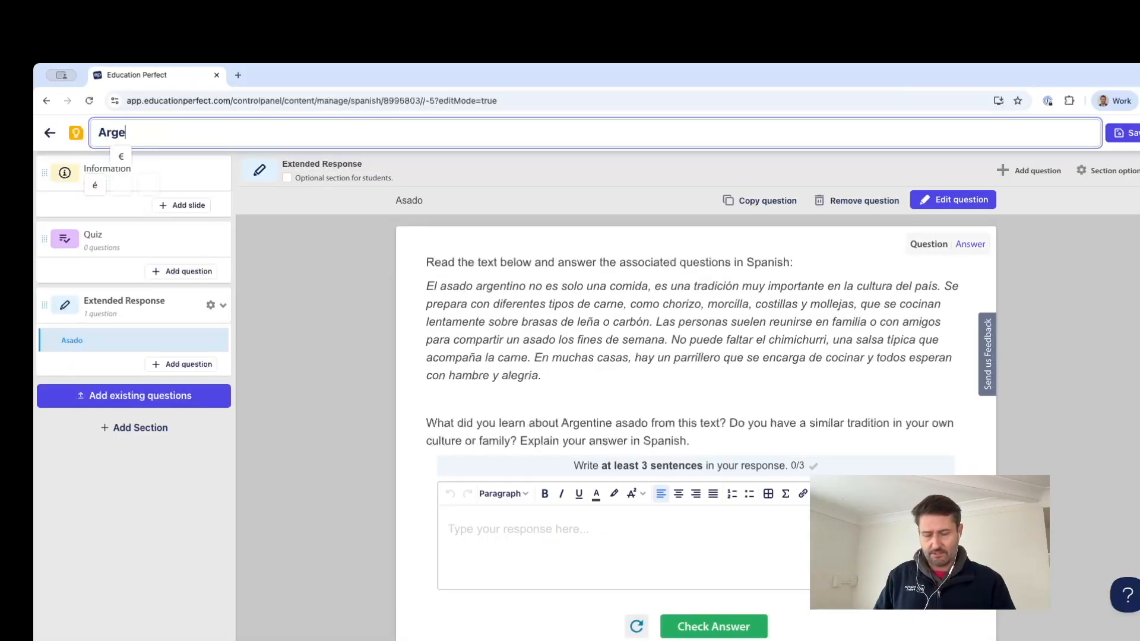
type("ntine ")
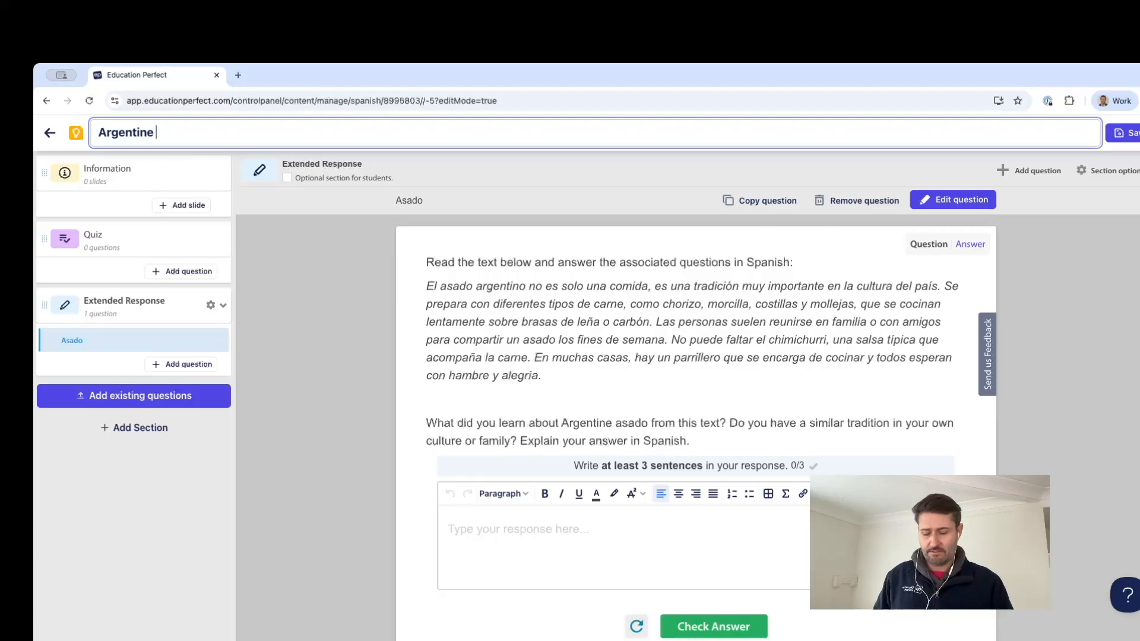
type("Asado")
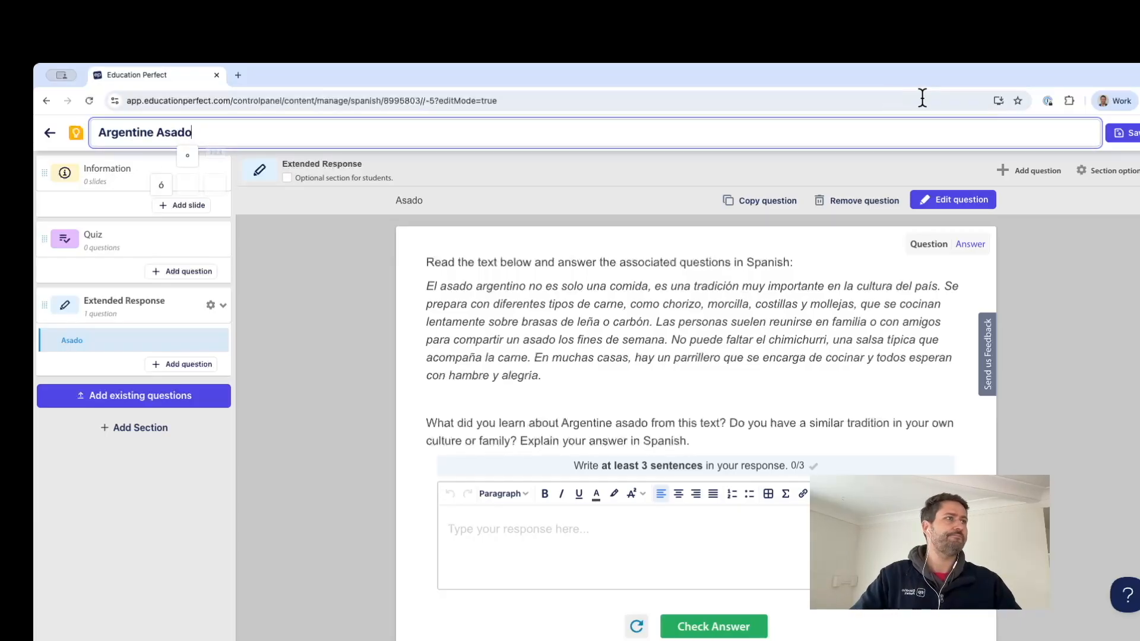
left_click(1077, 287)
left_click(1130, 134)
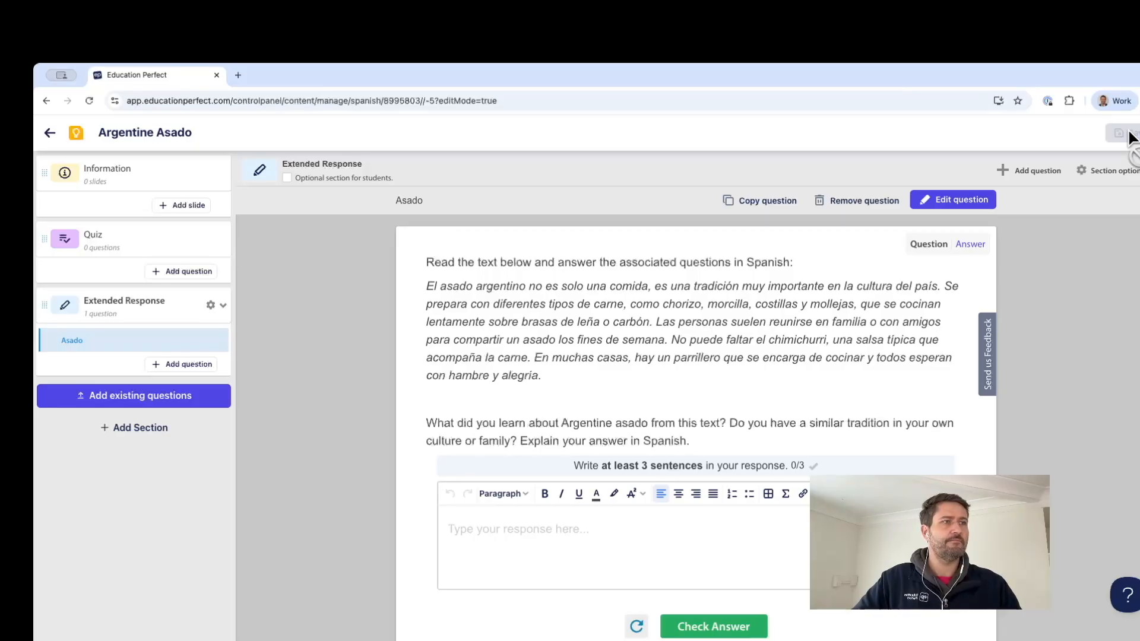
Return to My Content, preview the Argentine Asado lesson as a student and open its Extended Response section.
left_click(50, 132)
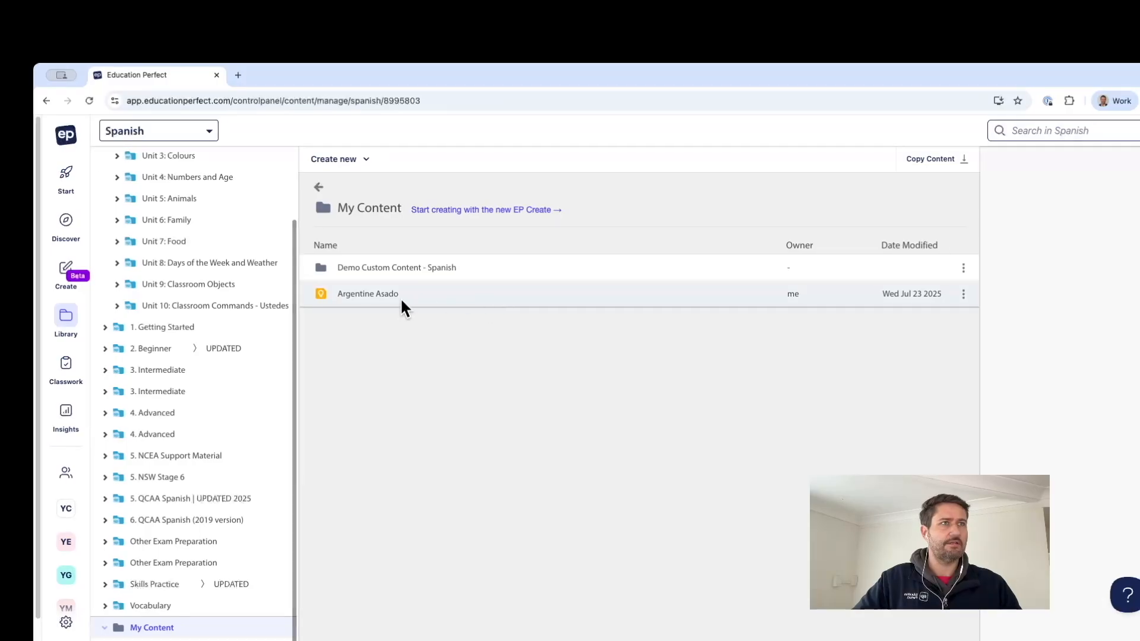
left_click(965, 295)
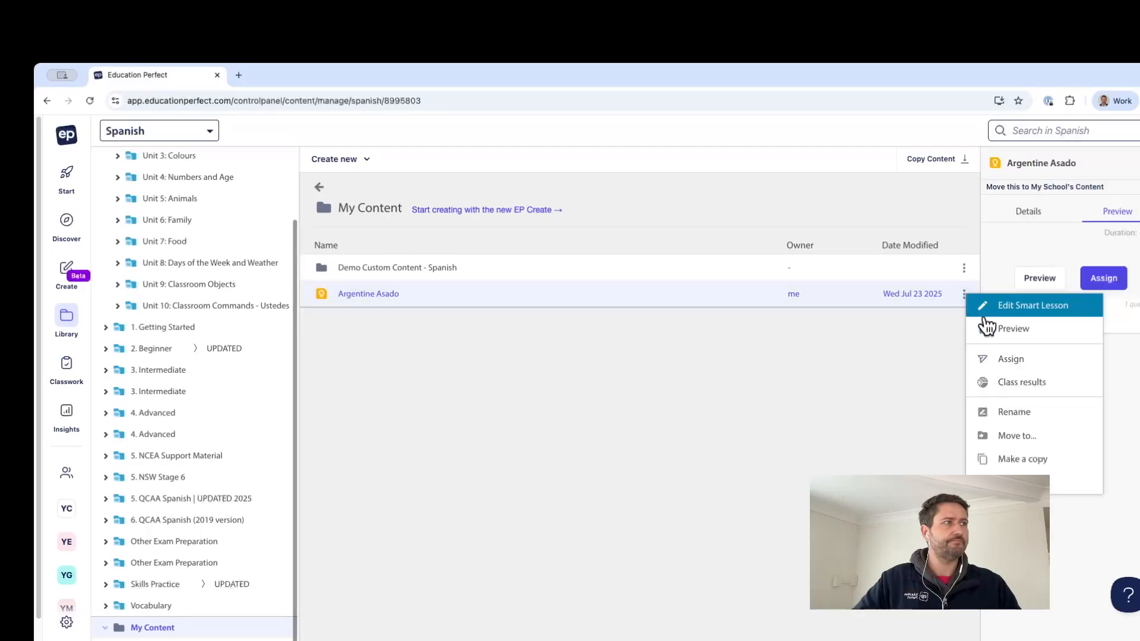
left_click(984, 319)
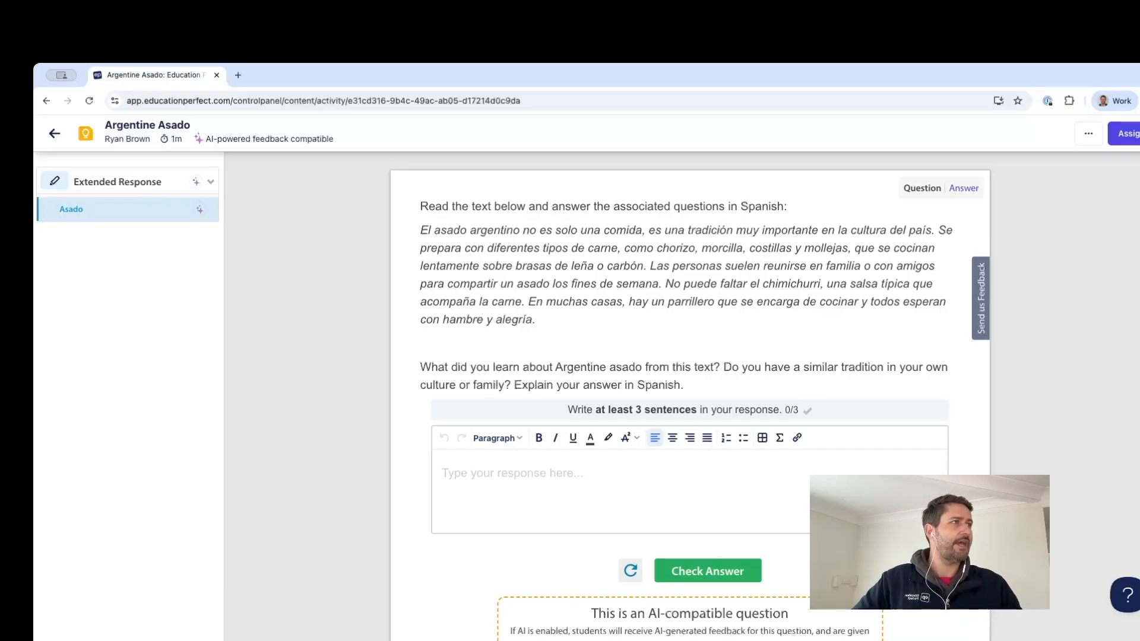
left_click(1090, 134)
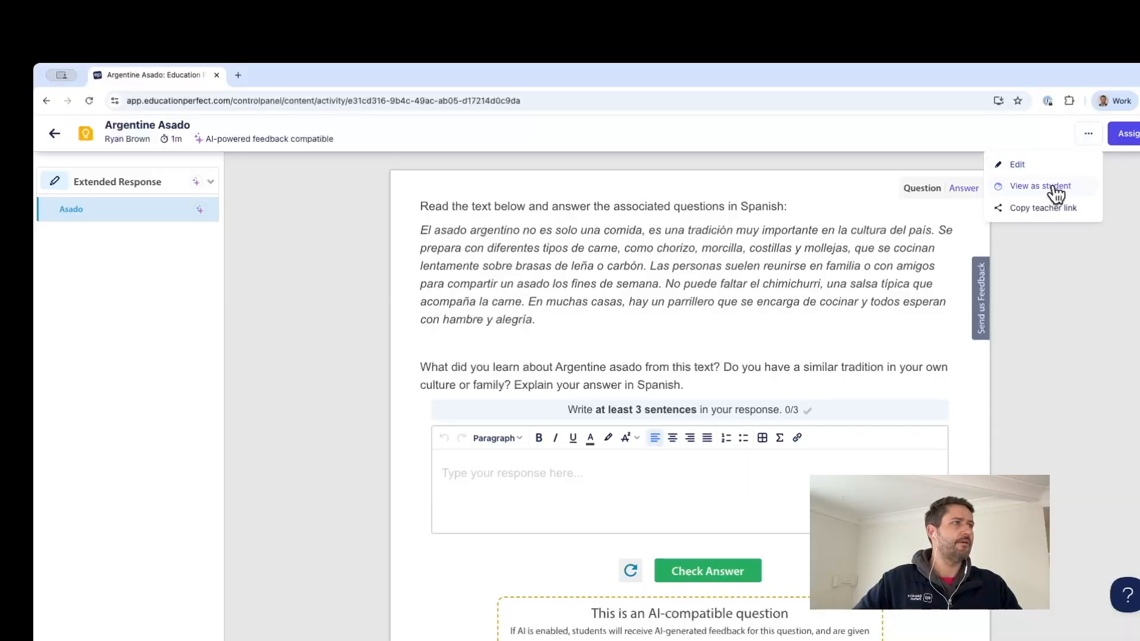
left_click(1056, 188)
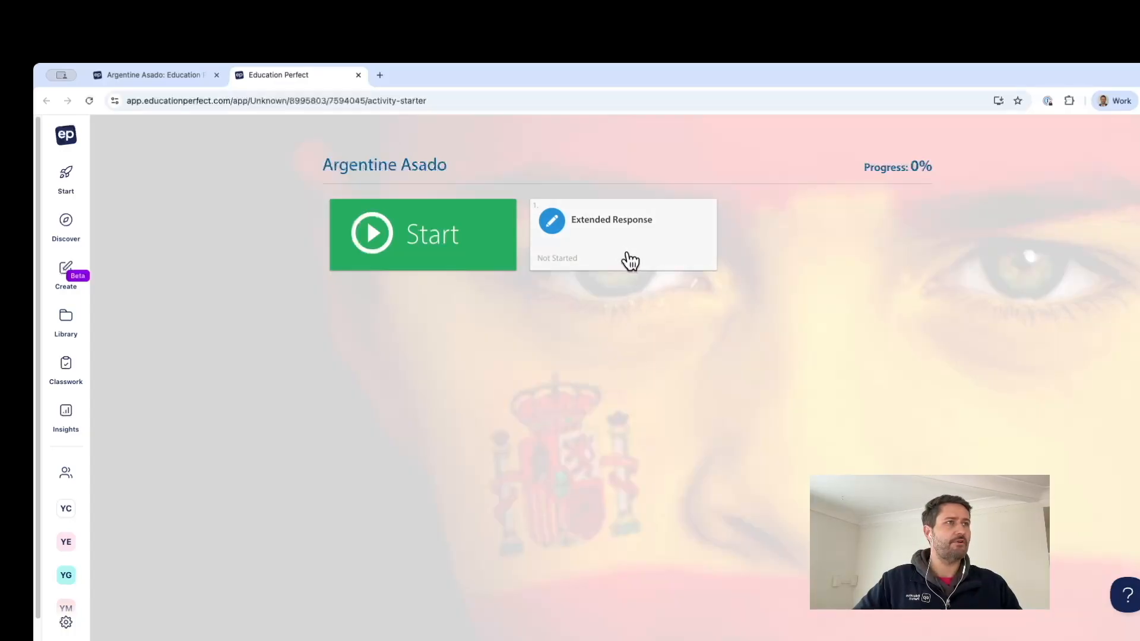
left_click(628, 256)
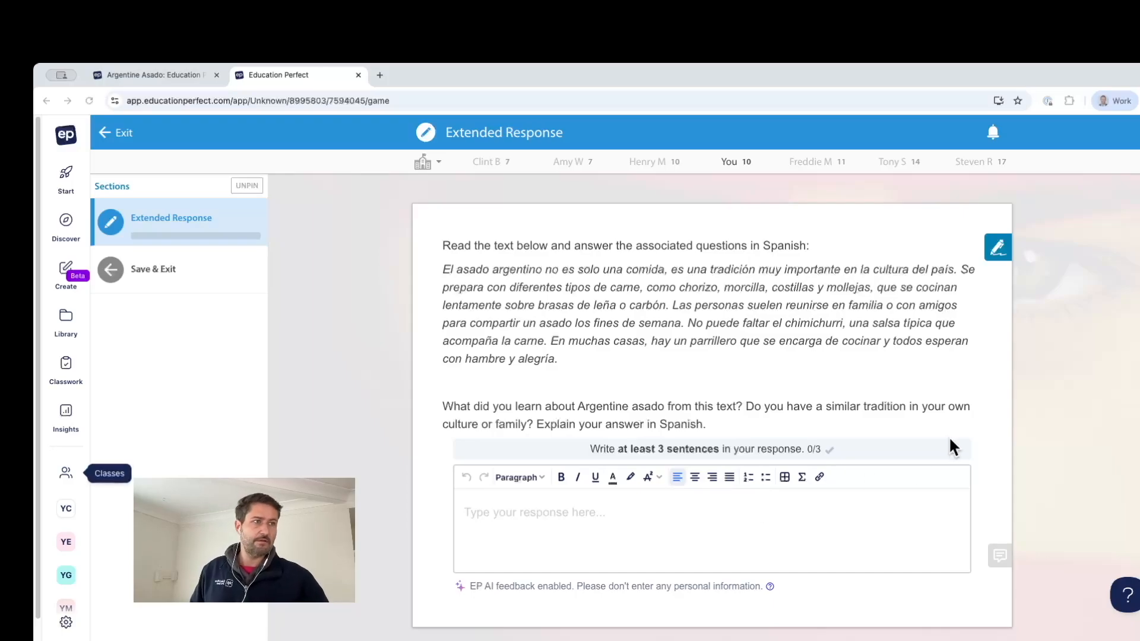
Submit response "Aprendi que el asado argentino es una tradicion muy importante por las familias. Usan tipos differentes de carne. En mi cultura en Australia, tambien tenemos comidas.".
left_click(620, 521)
type("Aprendi que el asado argentino es una tradicion muy importante por las familias. Usan tipos differentes de carne. En mi cultura en Australia, tambien tenemos comidas.")
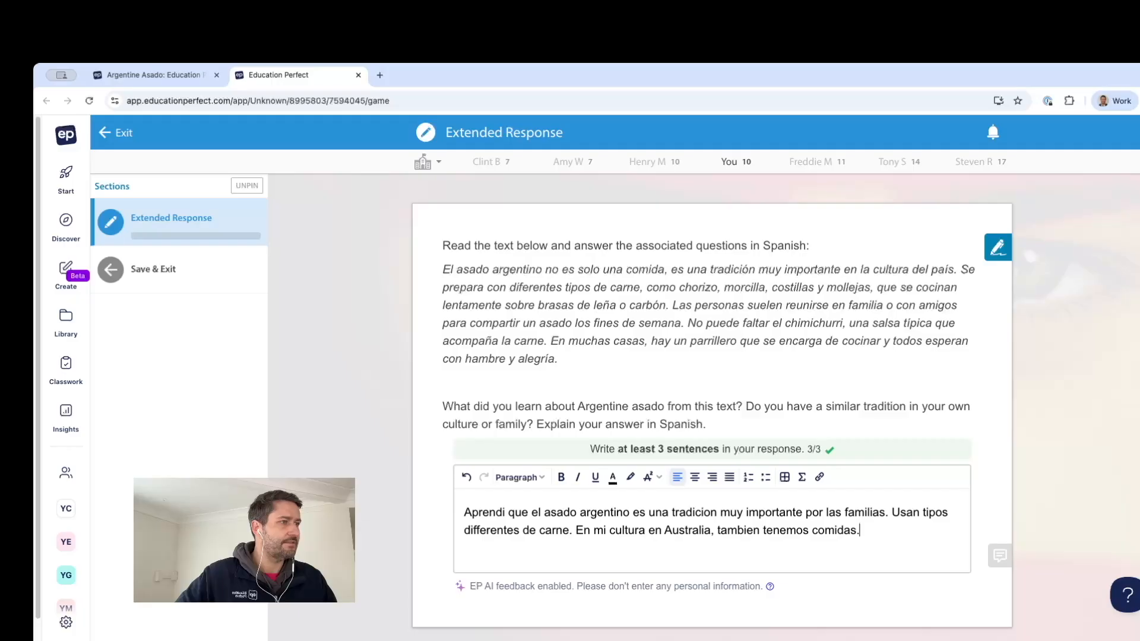
left_click(890, 640)
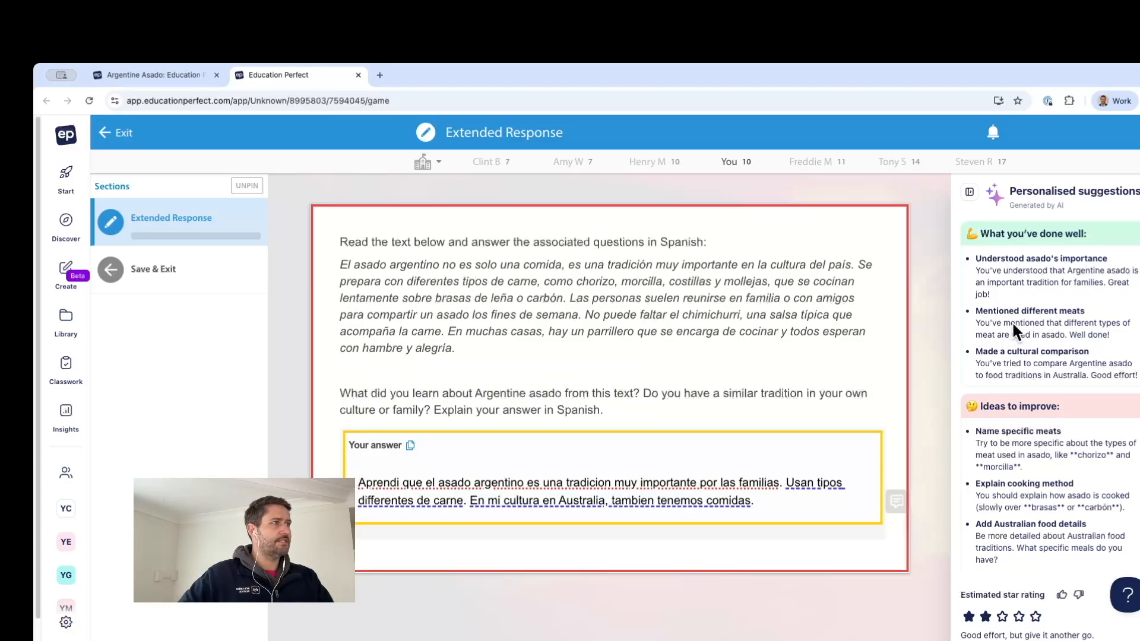
Examine the AI-generated strengths and ideas to improve, and the inline comments on the underlined sentences of the submitted answer.
scroll(1059, 369, "down", 1)
scroll(1057, 365, "down", 1)
scroll(1057, 353, "down", 3)
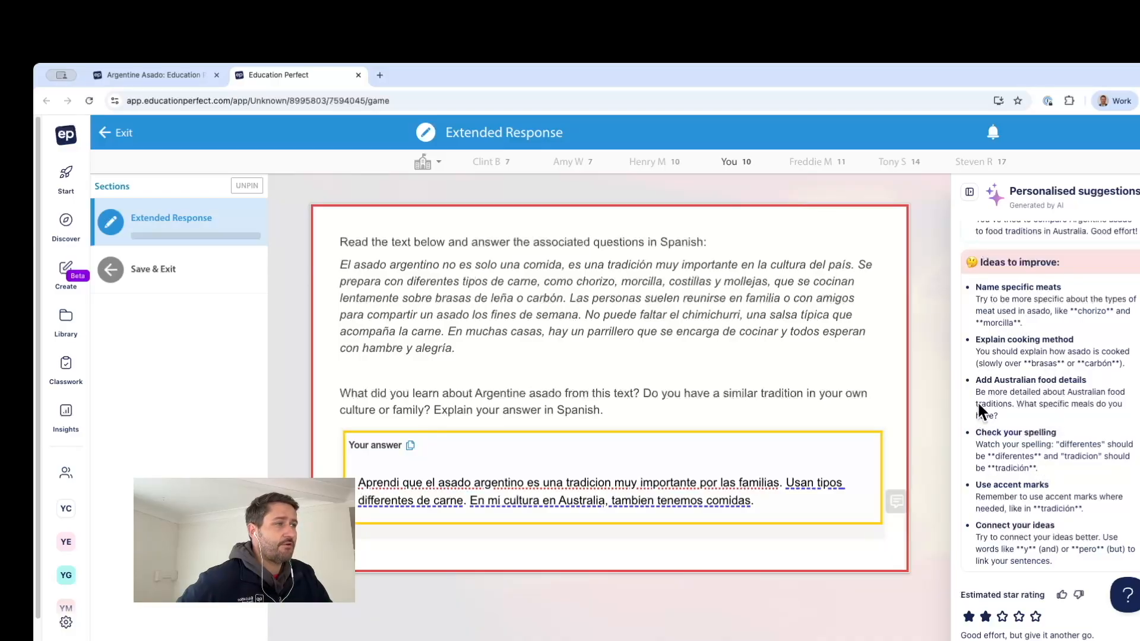
scroll(1038, 446, "up", 2)
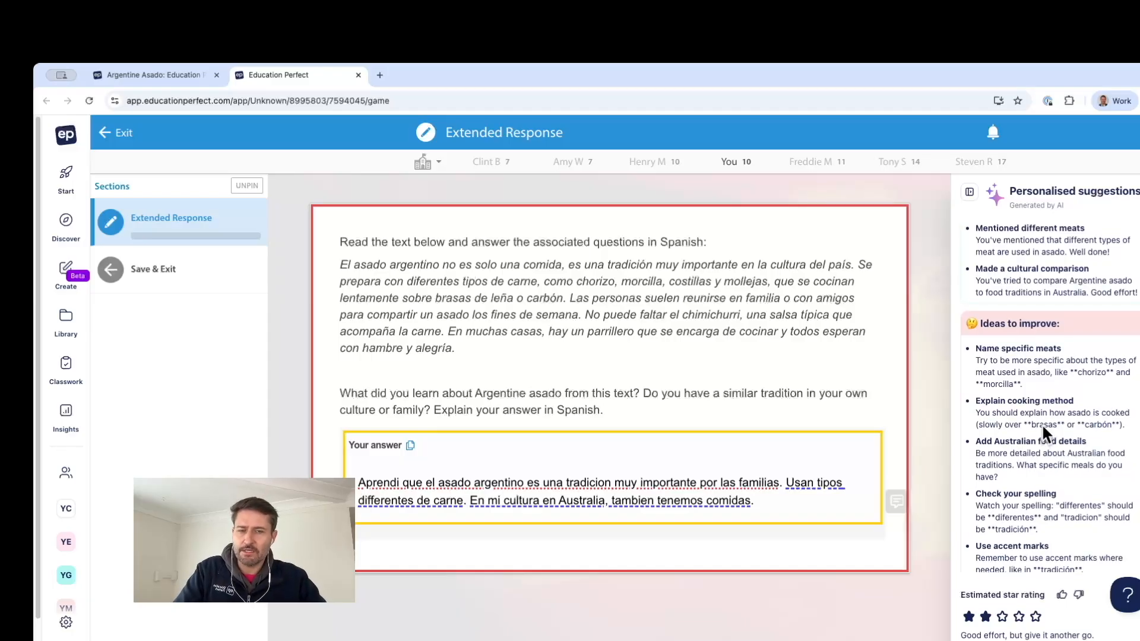
scroll(1039, 420, "down", 2)
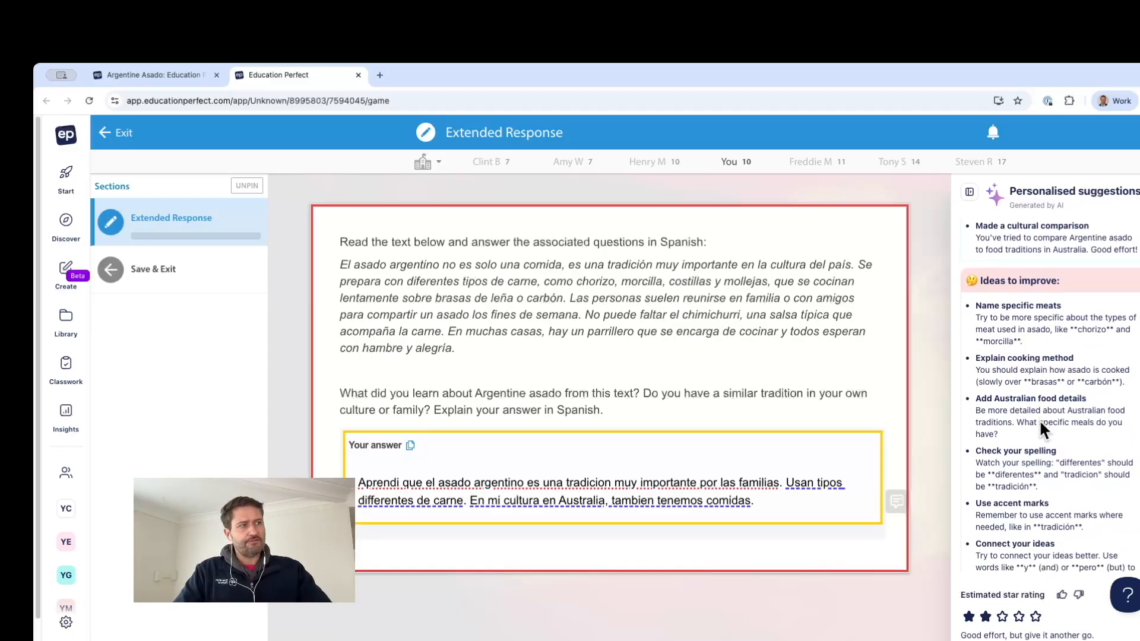
scroll(1037, 416, "up", 6)
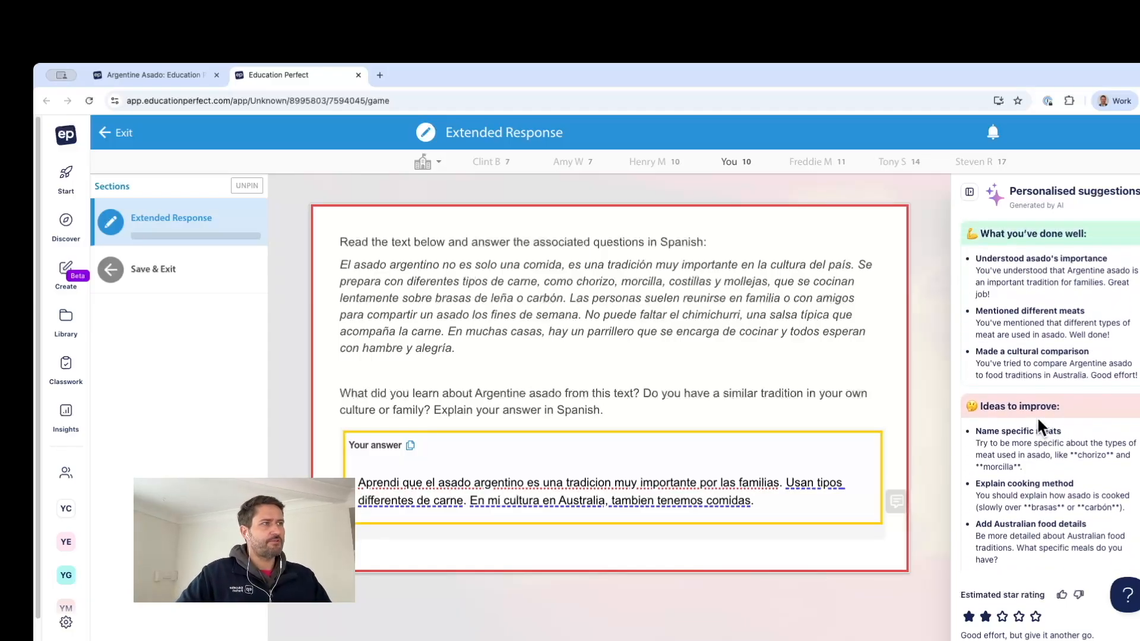
scroll(1036, 416, "down", 5)
scroll(1045, 394, "up", 5)
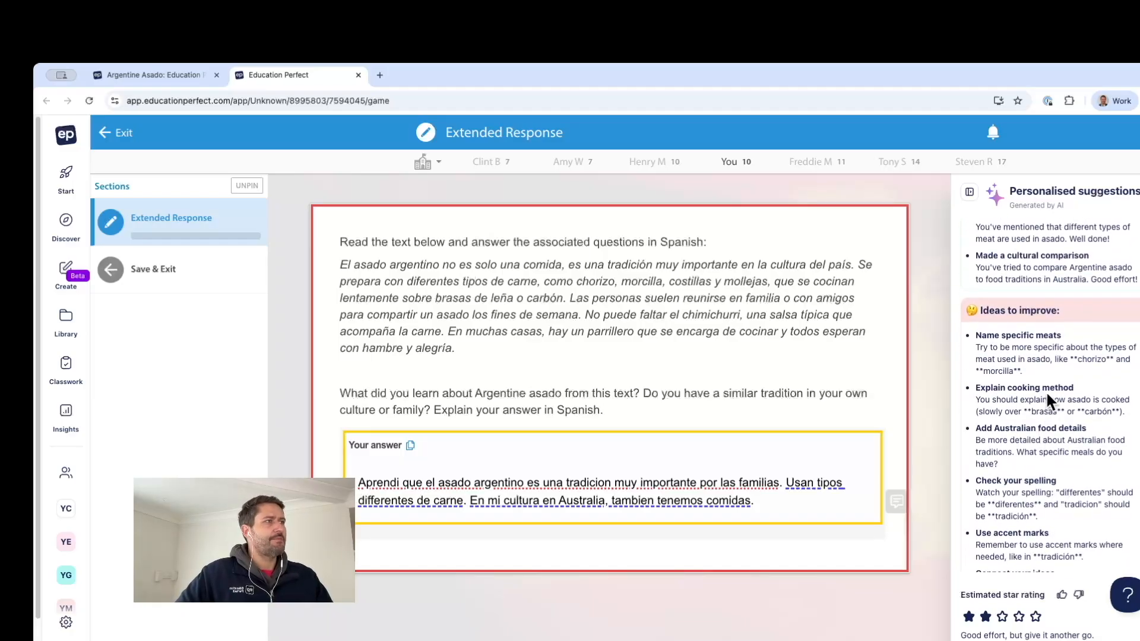
scroll(1046, 402, "down", 4)
scroll(1045, 423, "down", 2)
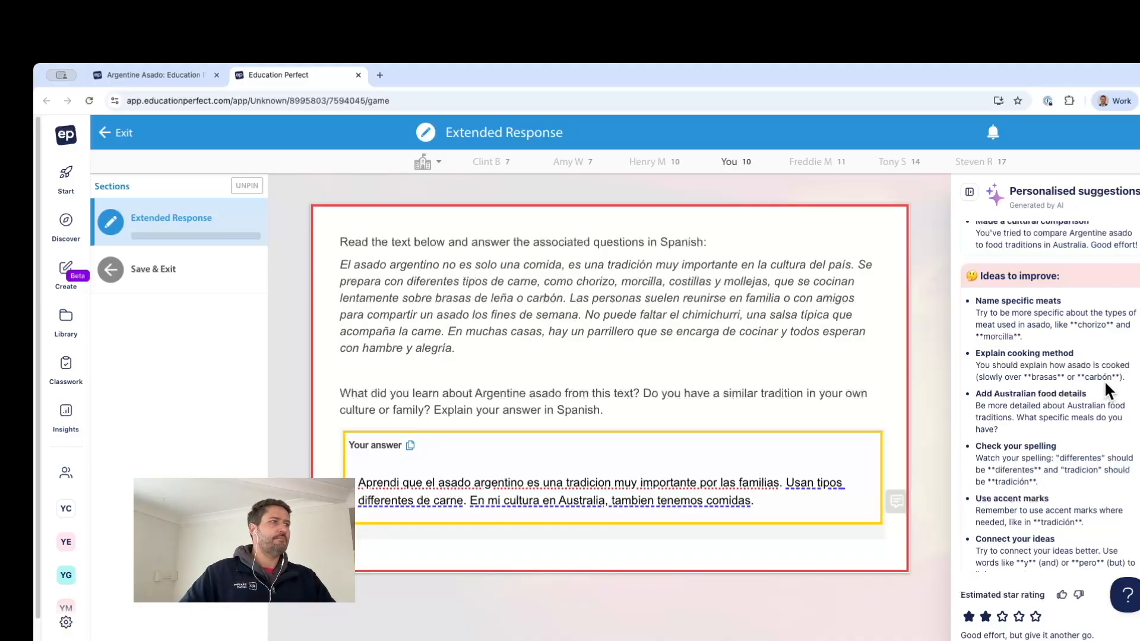
scroll(1087, 383, "down", 1)
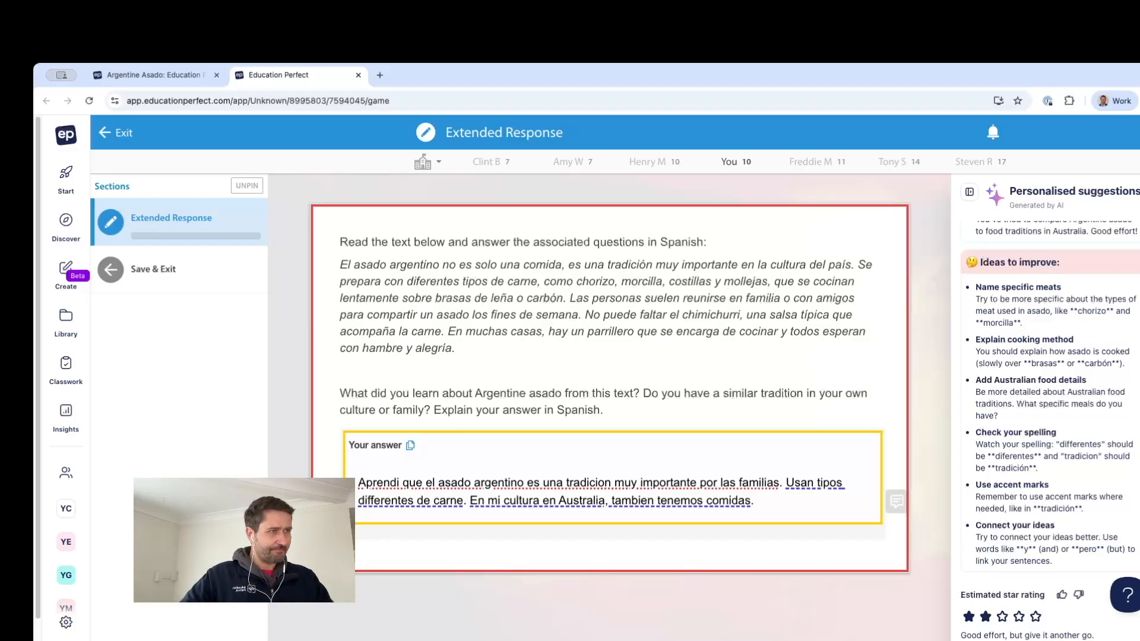
mouse_move(725, 502)
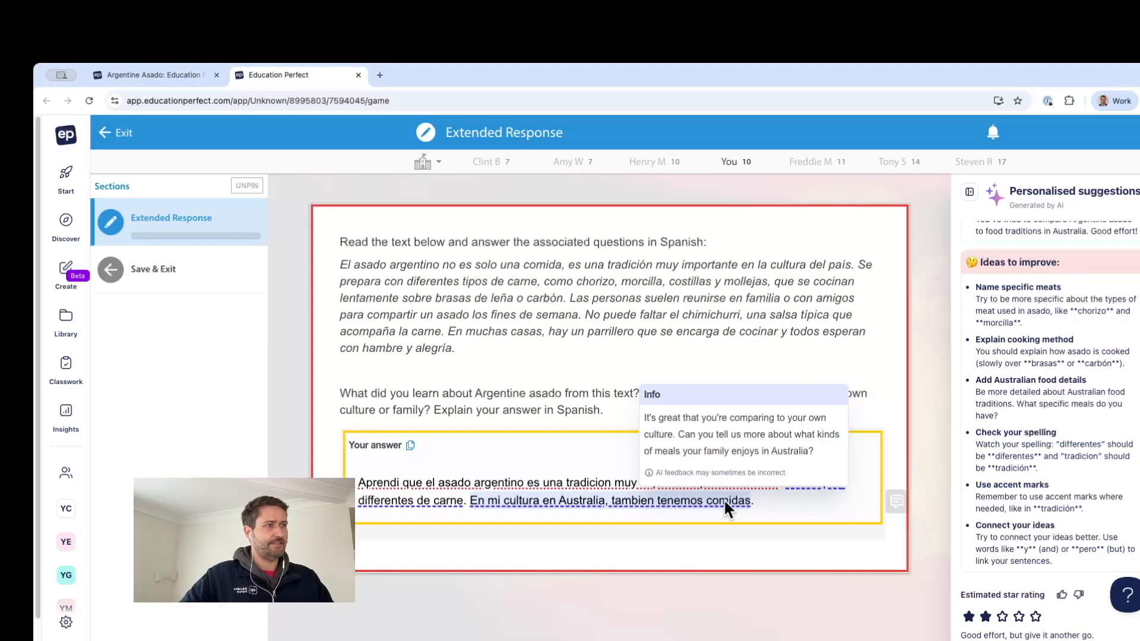
mouse_move(468, 486)
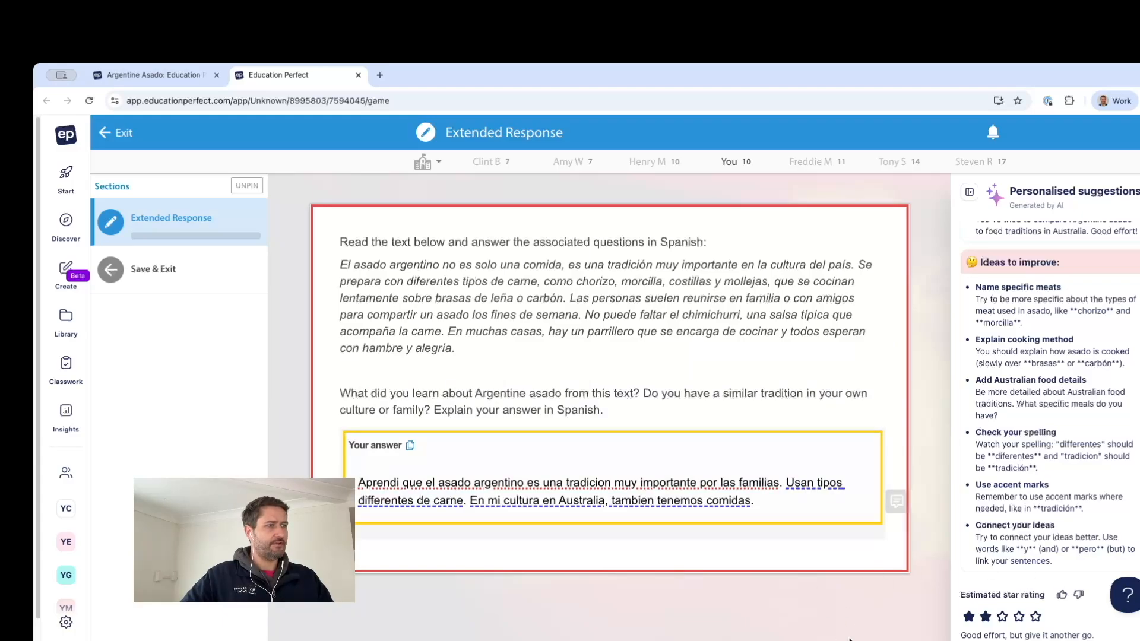
Revise the submitted answer with corrected accents and added details on cooking "sobre brasas", Australian mariscos at "navidad" and eating as a family, and resubmit it.
left_click(799, 640)
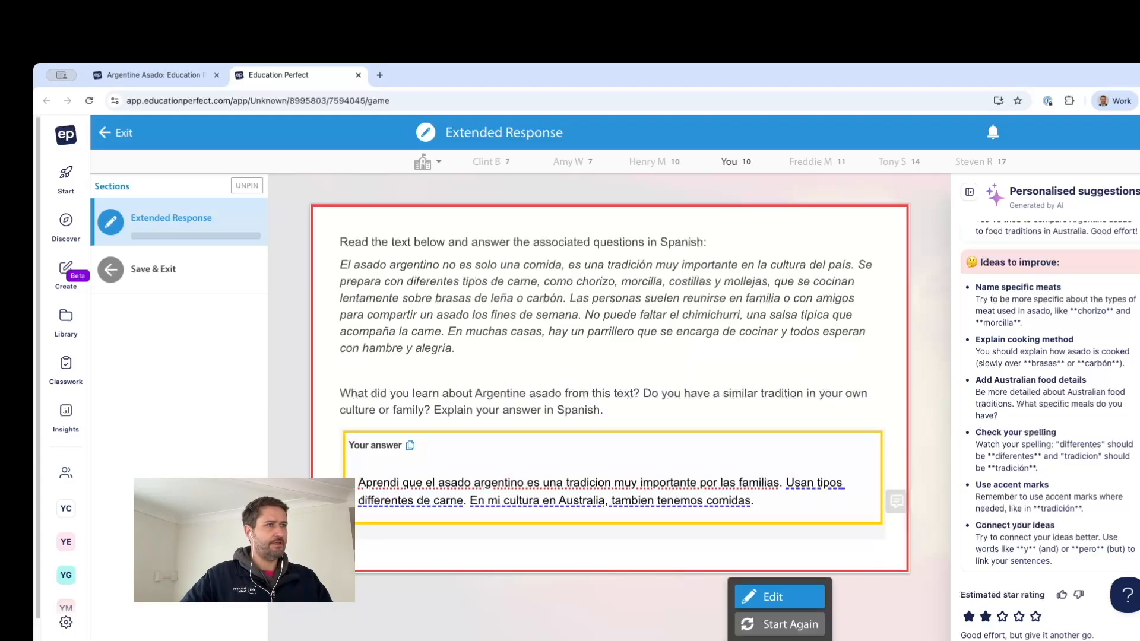
left_click(798, 599)
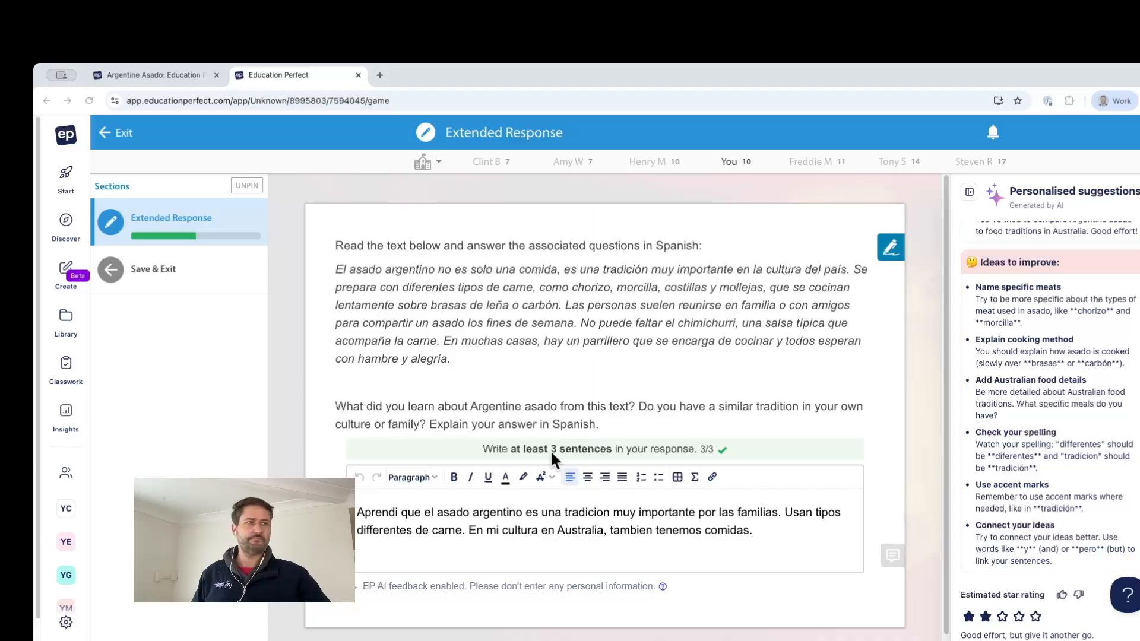
left_click_drag(772, 529, 414, 515)
key("ctrl+a")
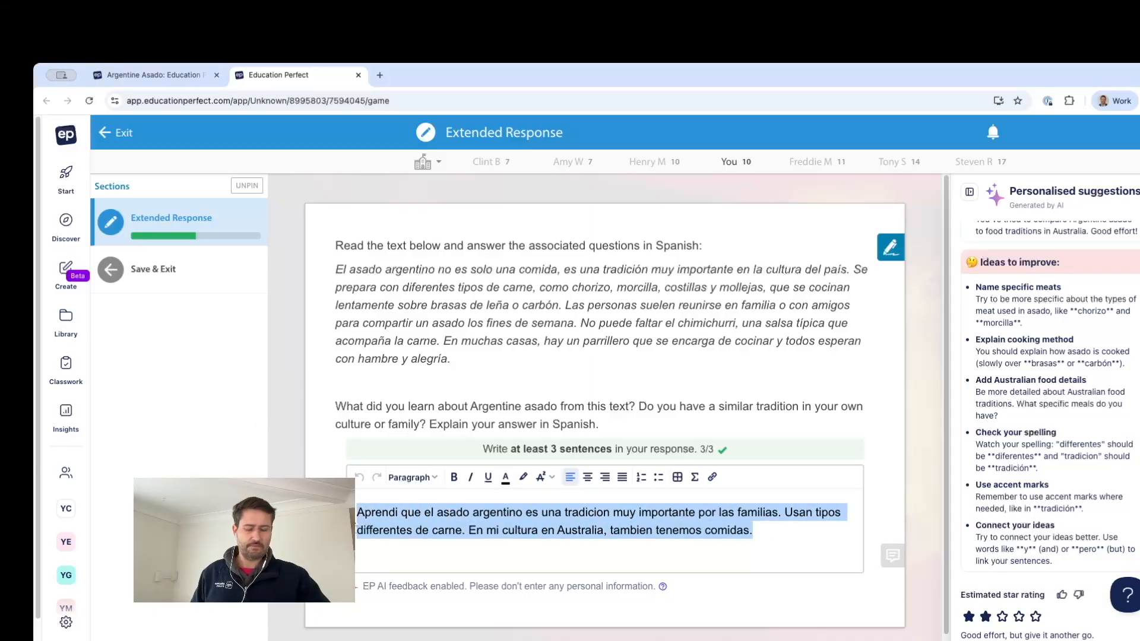
type("Aprendí que el asado argentino es una tradición muy importante por las familias. Usan tipos differentes de carne y cocinan sobre brasas. En mi cultura en Australia, tambien tenemos comidas que asamos, pero son distintos. Cocinamos muchos mariscos, específicamente en la temporada de navidad. Toda la familia comemos juntas, así que es igual a Argentina.")
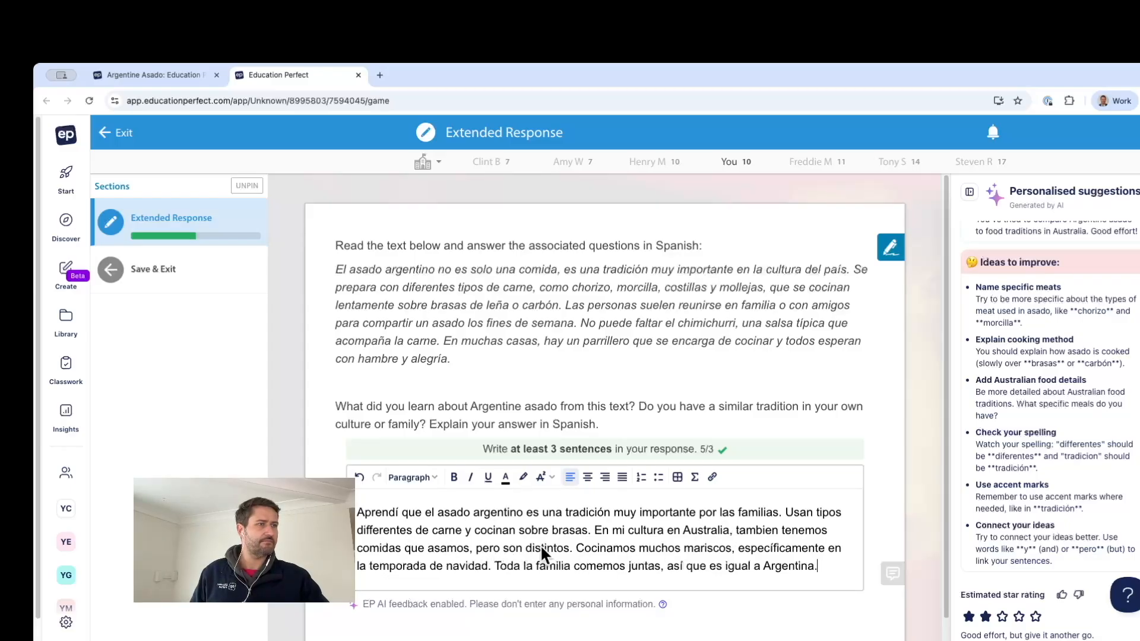
scroll(718, 541, "down", 1)
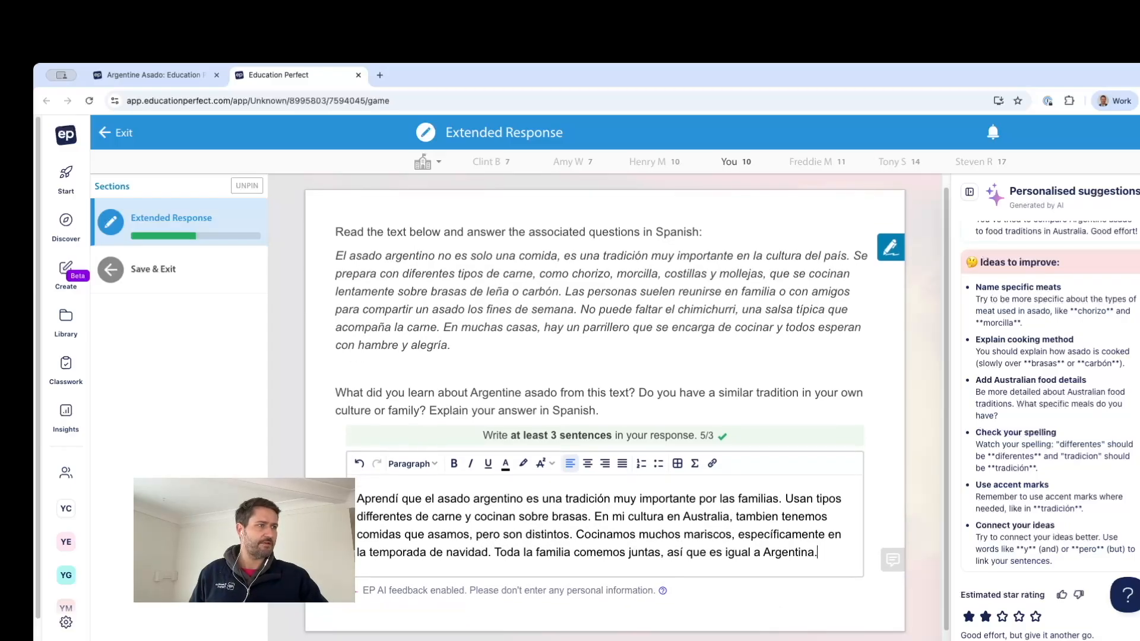
left_click(841, 640)
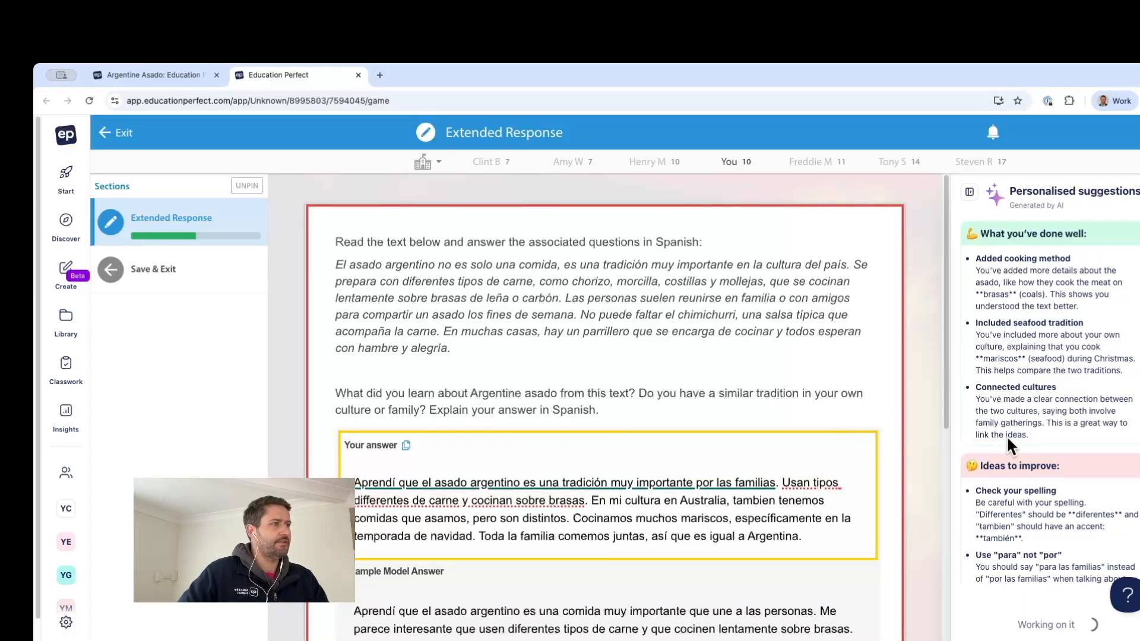
Read through the new AI-generated strengths, ideas to improve and estimated star rating for the revised answer.
scroll(1006, 435, "down", 3)
scroll(1023, 473, "down", 1)
scroll(1034, 475, "down", 1)
scroll(1037, 480, "down", 1)
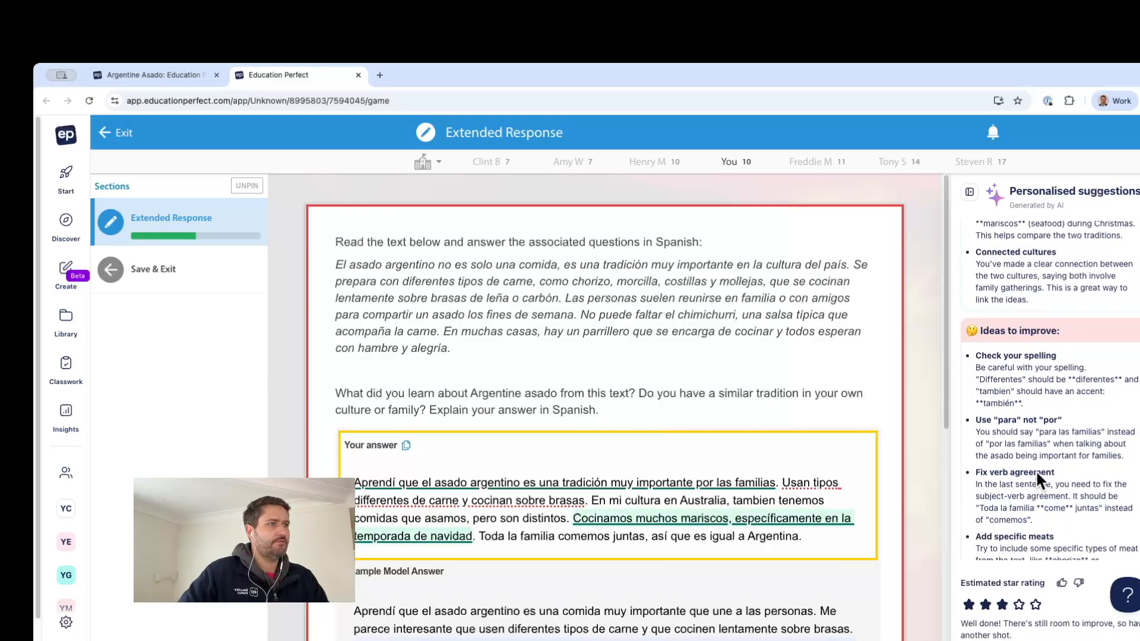
scroll(1032, 468, "down", 1)
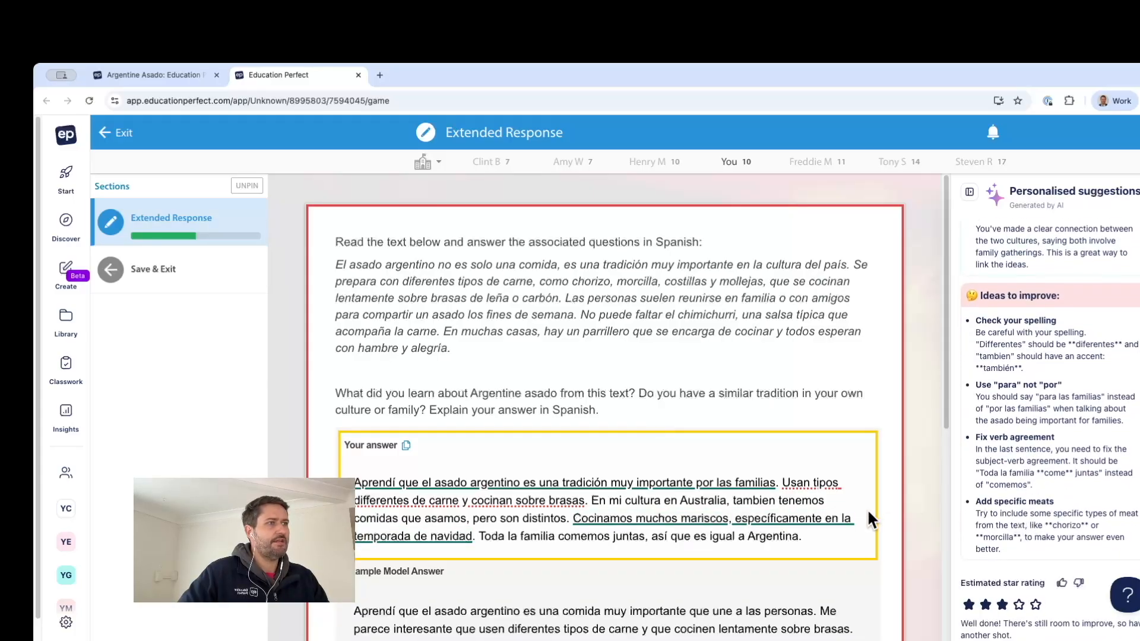
Compare the revised answer with the example model answer and explanation, and examine the inline comment on its last sentence.
scroll(748, 485, "down", 1)
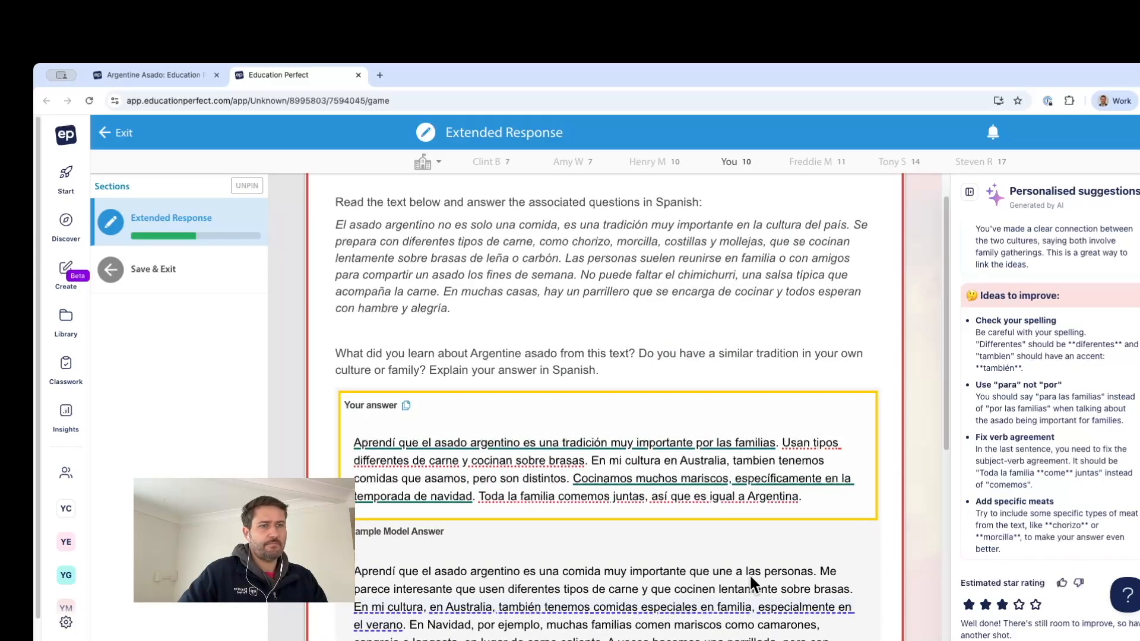
scroll(618, 516, "down", 5)
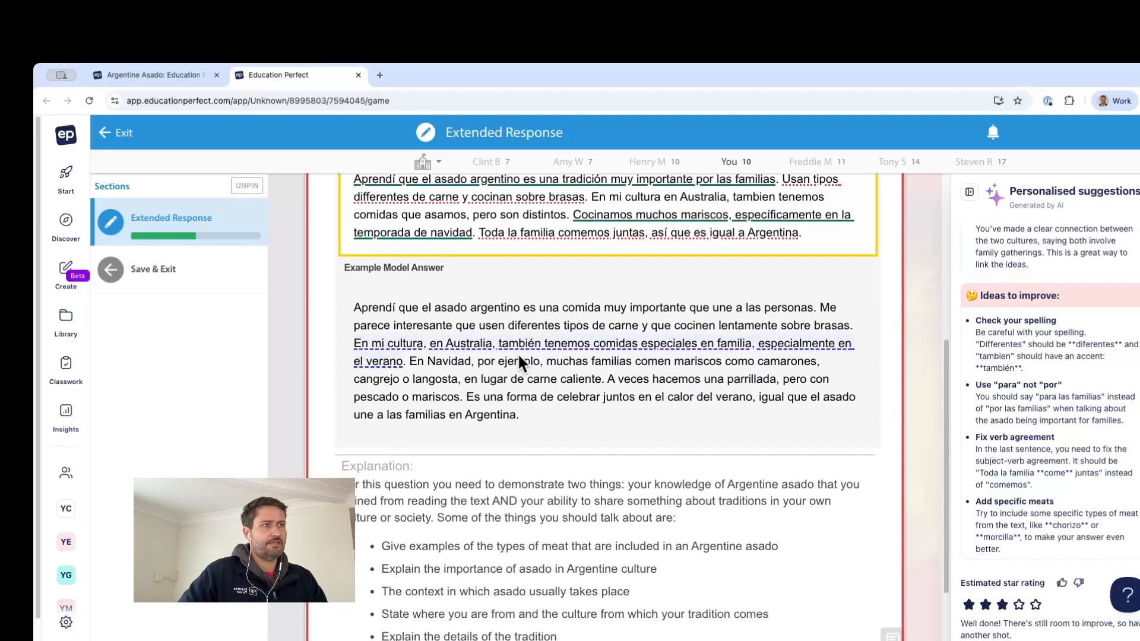
scroll(562, 357, "down", 1)
scroll(561, 356, "up", 5)
mouse_move(564, 436)
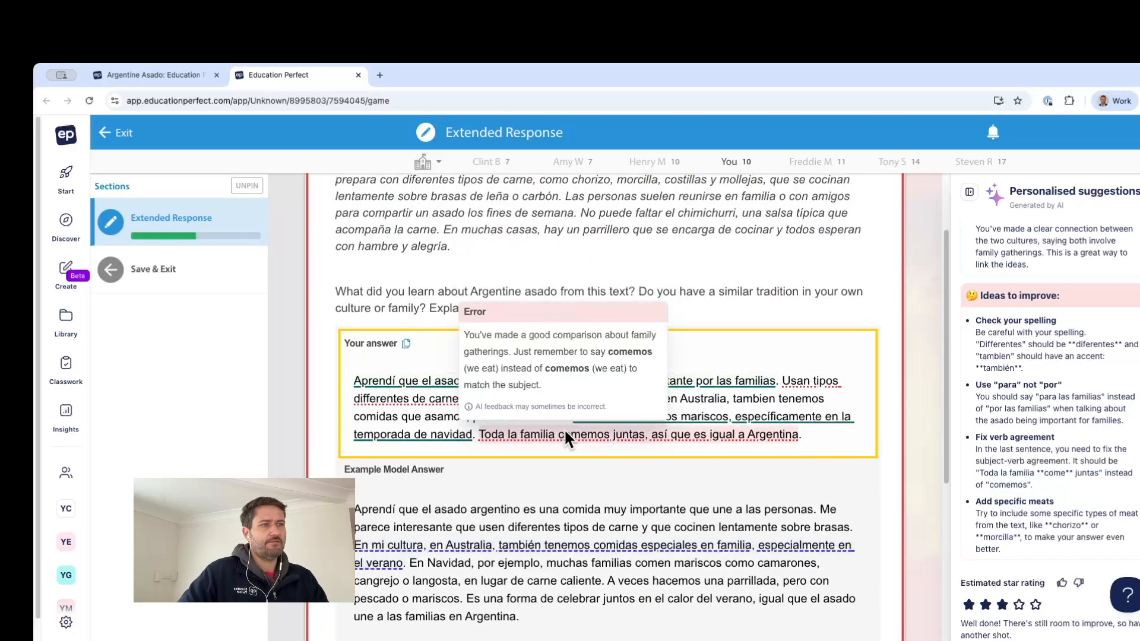
scroll(567, 534, "down", 1)
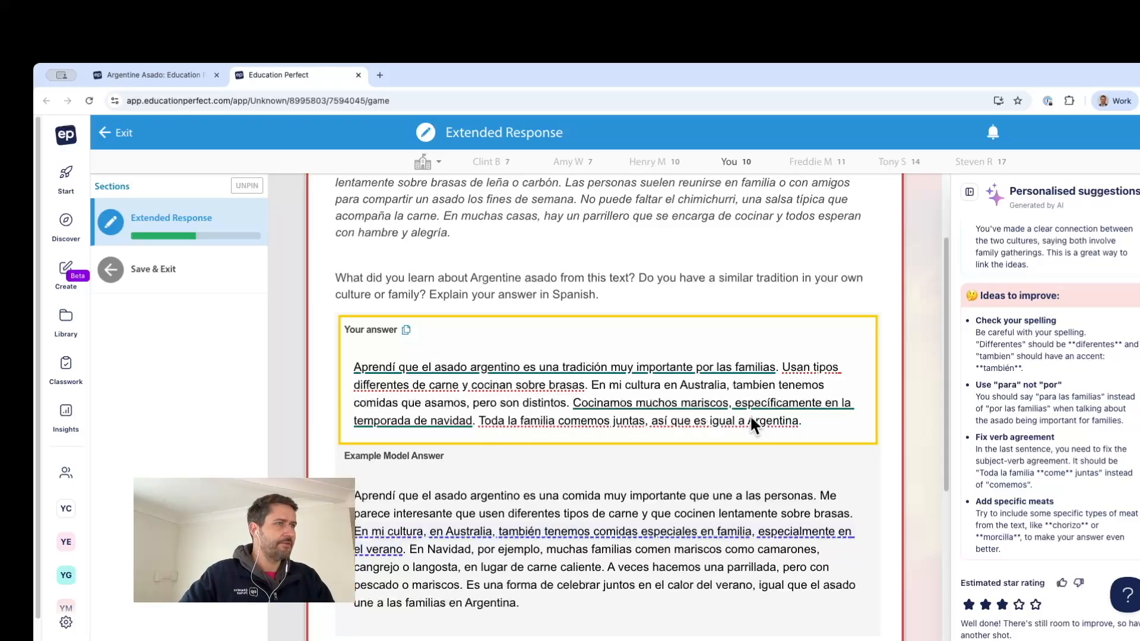
scroll(659, 264, "up", 2)
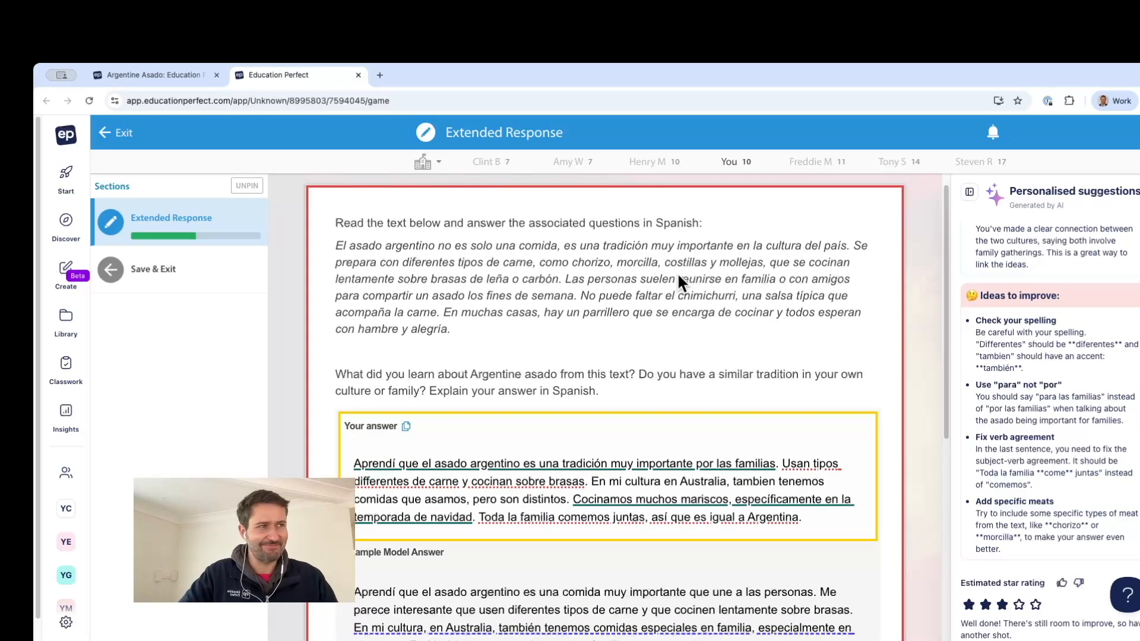
scroll(704, 284, "down", 1)
scroll(704, 276, "down", 3)
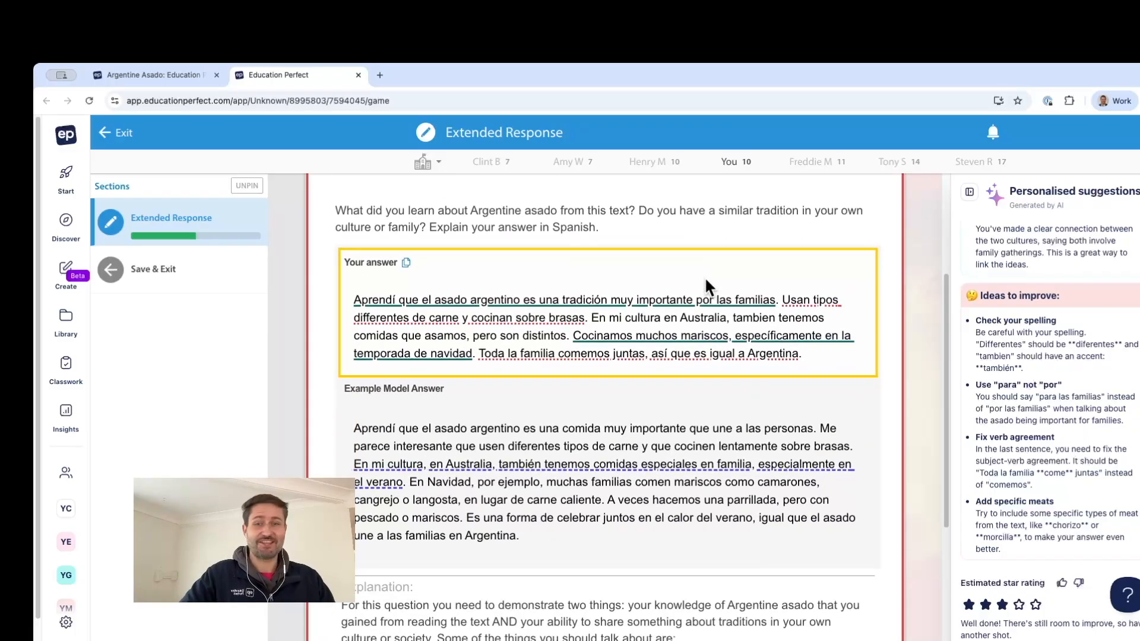
scroll(803, 393, "up", 4)
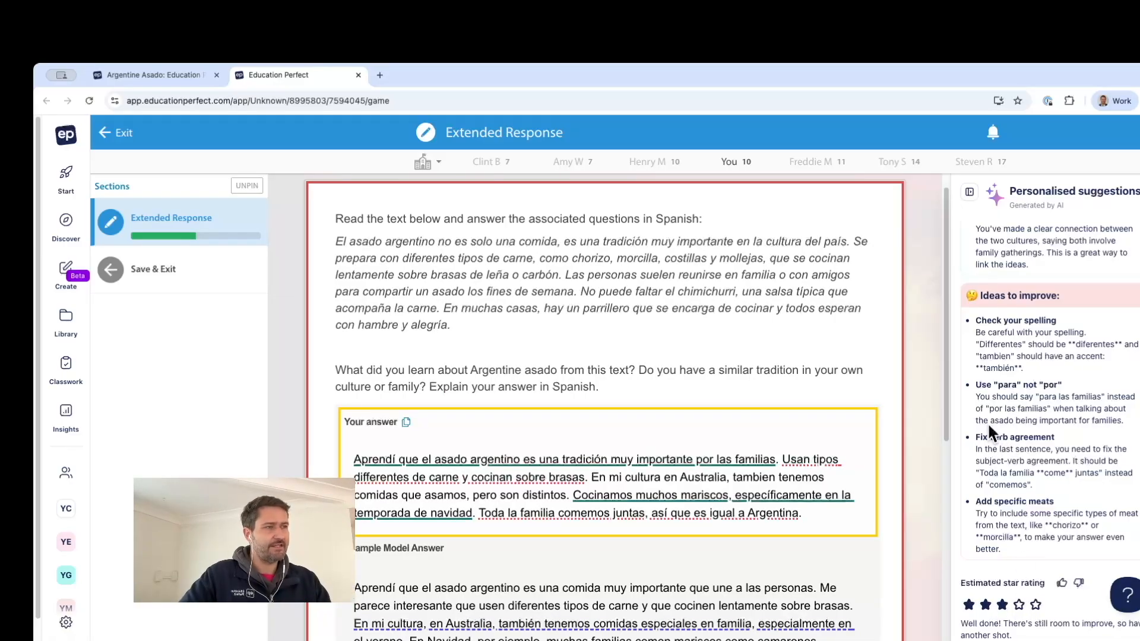
scroll(639, 325, "down", 5)
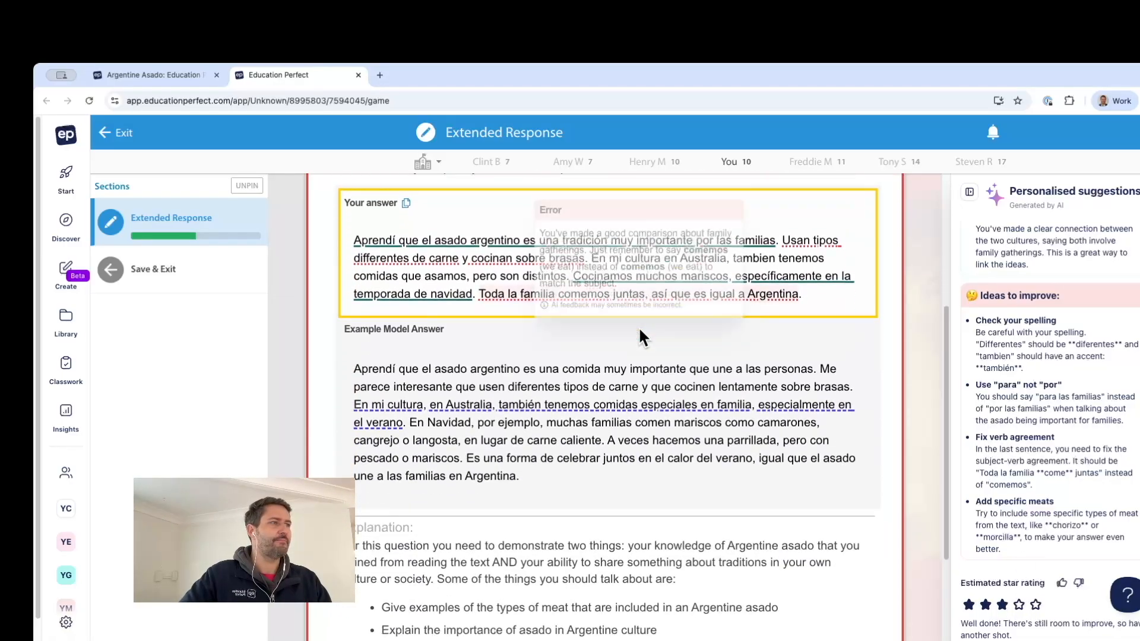
scroll(678, 358, "up", 5)
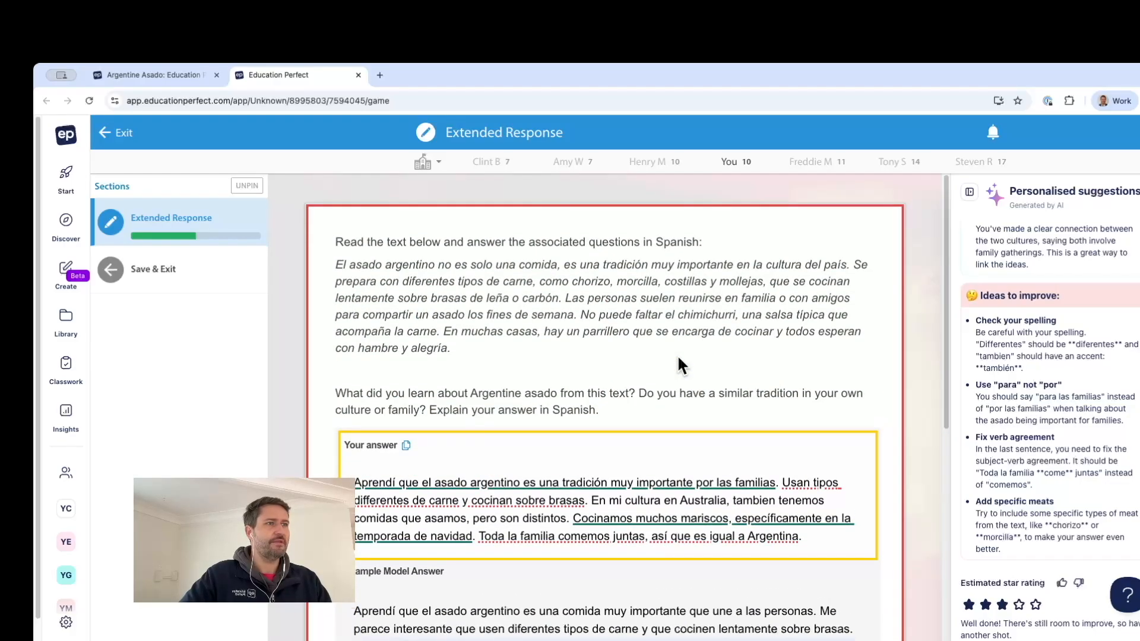
scroll(683, 362, "down", 1)
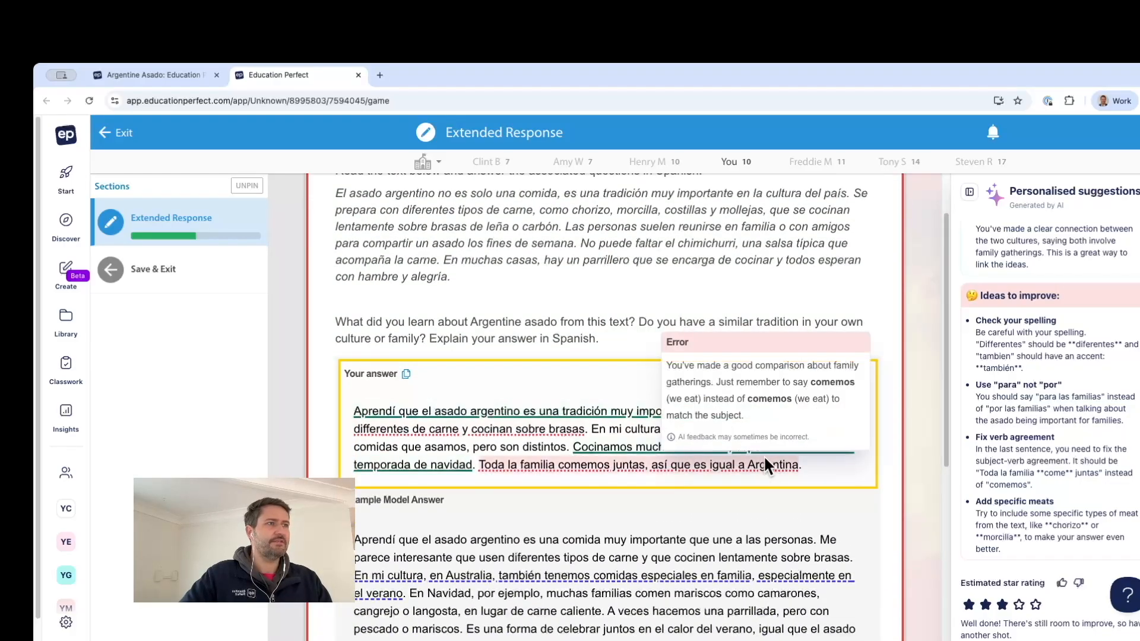